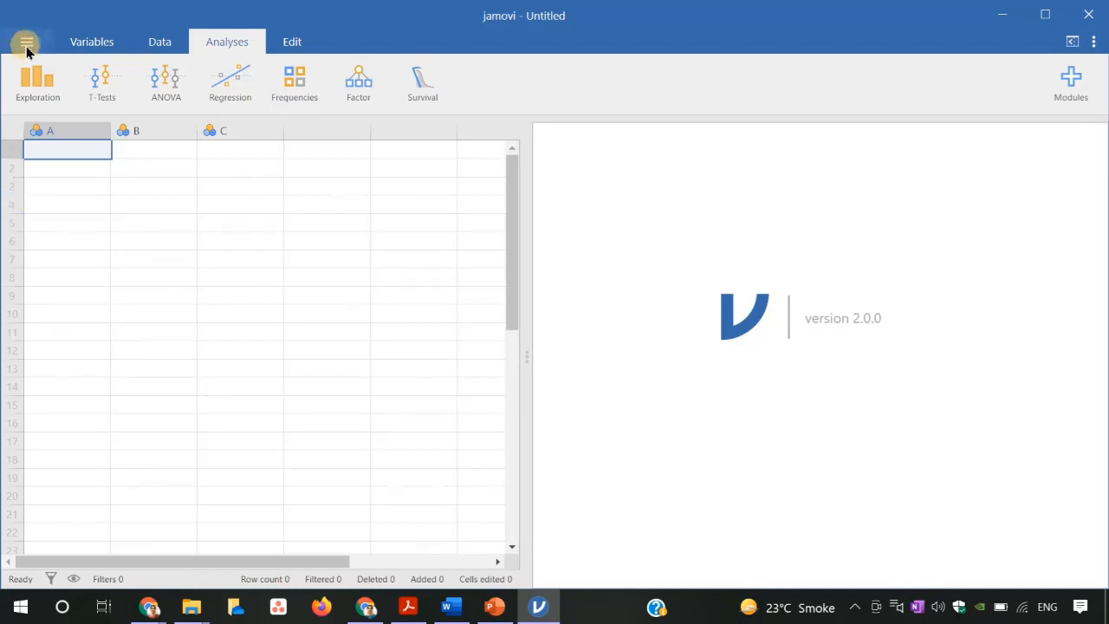
# Open the data file Mann Whitney_Demo.Jamovi from the Mann Whitney folder.
pyautogui.click(27, 45)
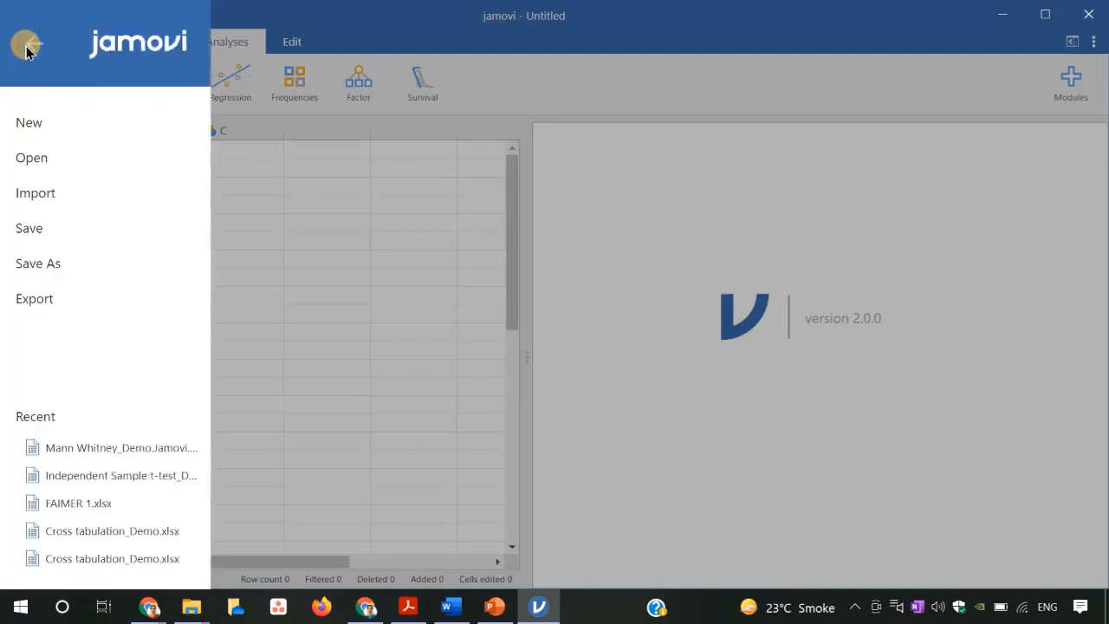
pyautogui.click(19, 158)
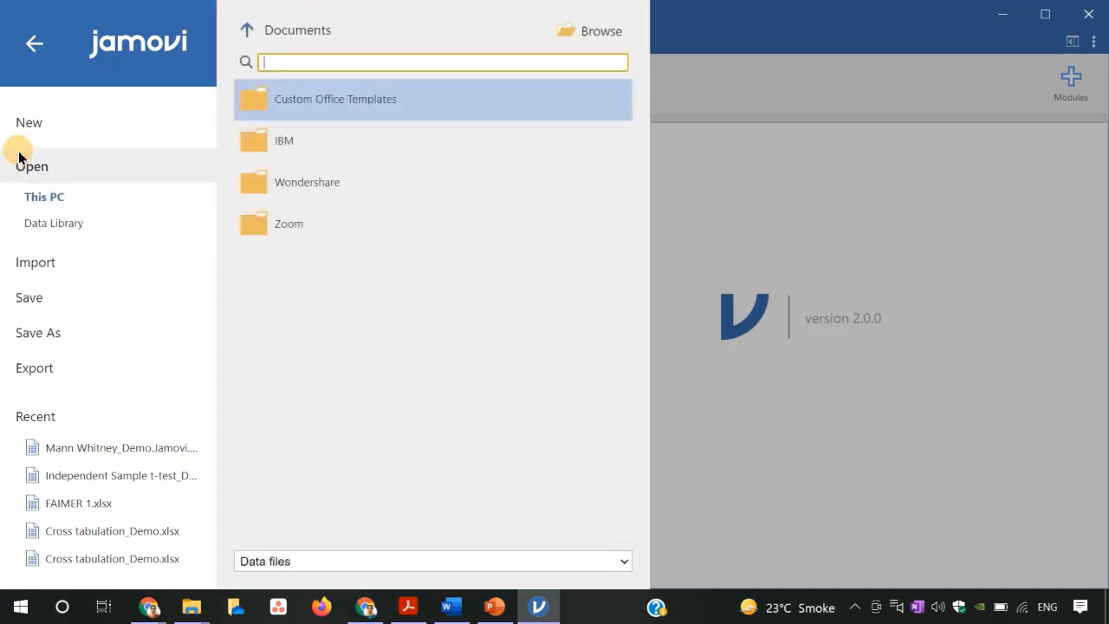
pyautogui.click(602, 32)
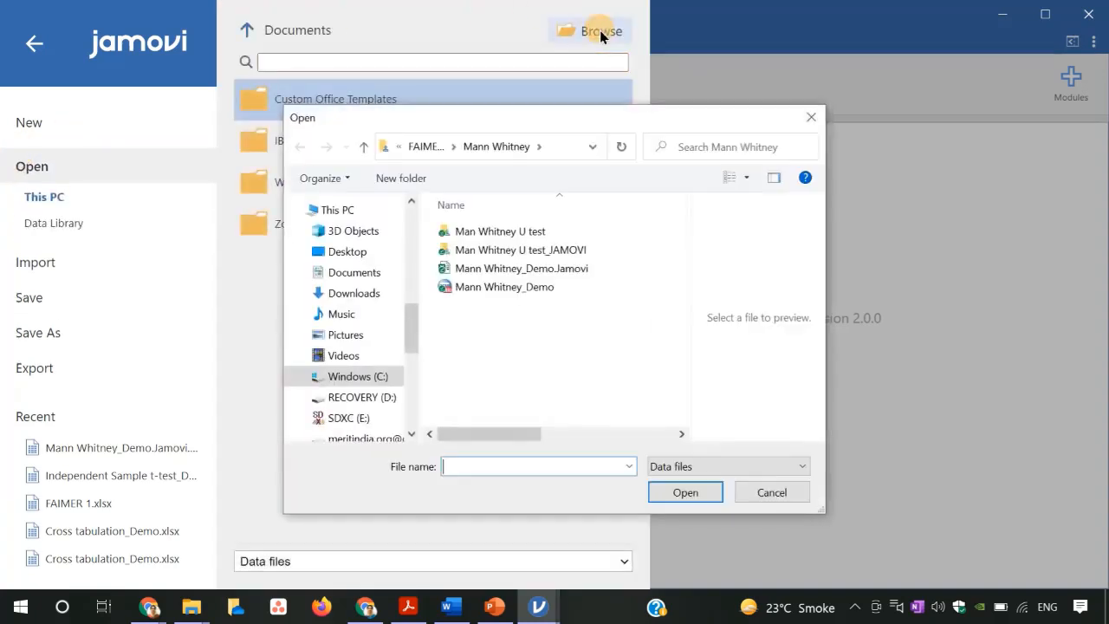
pyautogui.click(552, 270)
pyautogui.click(679, 491)
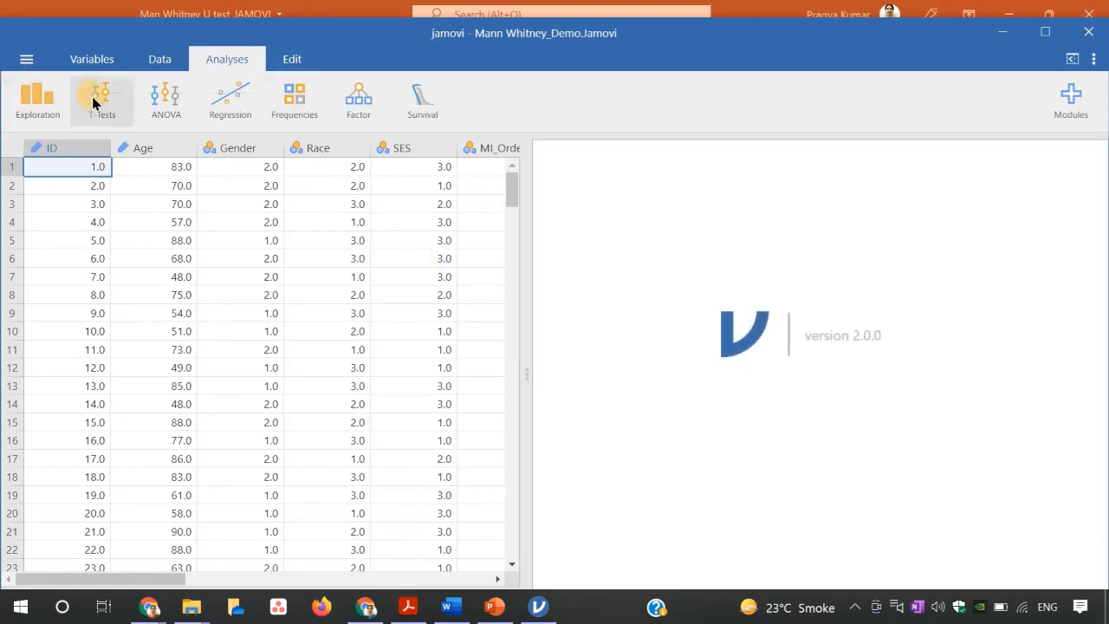
# Set the Age variable's measure type to Continuous and its data type to Integer.
pyautogui.click(94, 61)
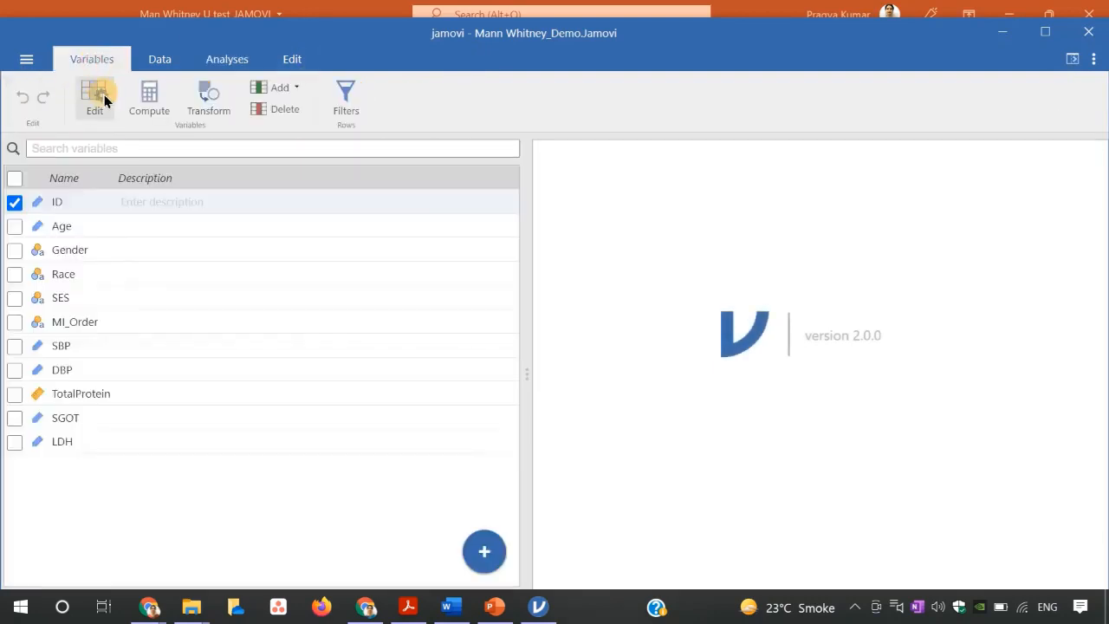
pyautogui.click(95, 95)
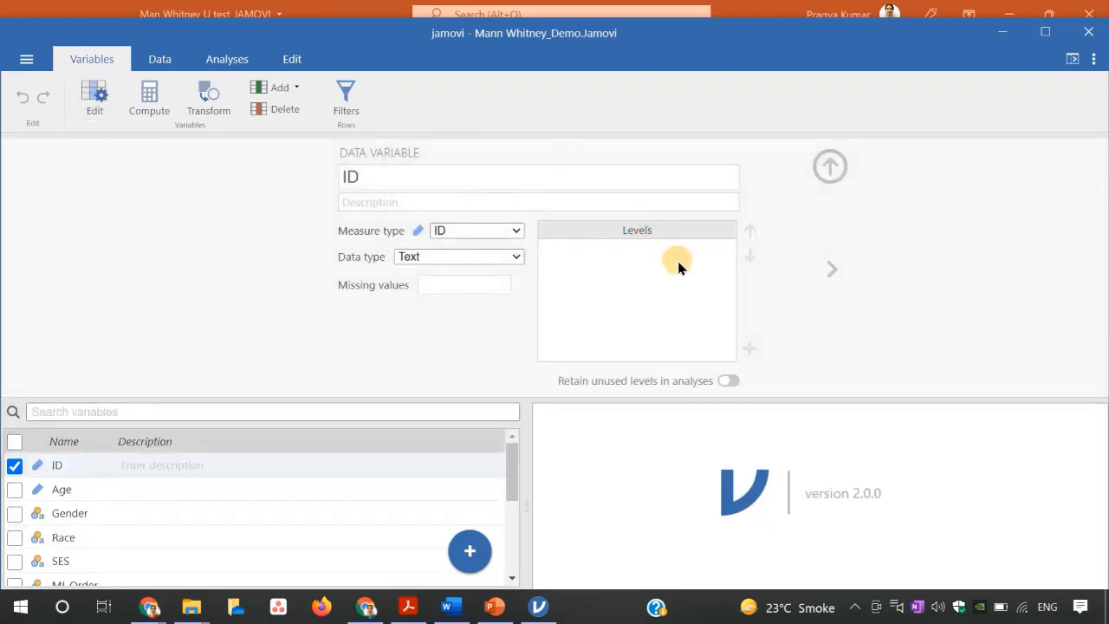
pyautogui.click(829, 271)
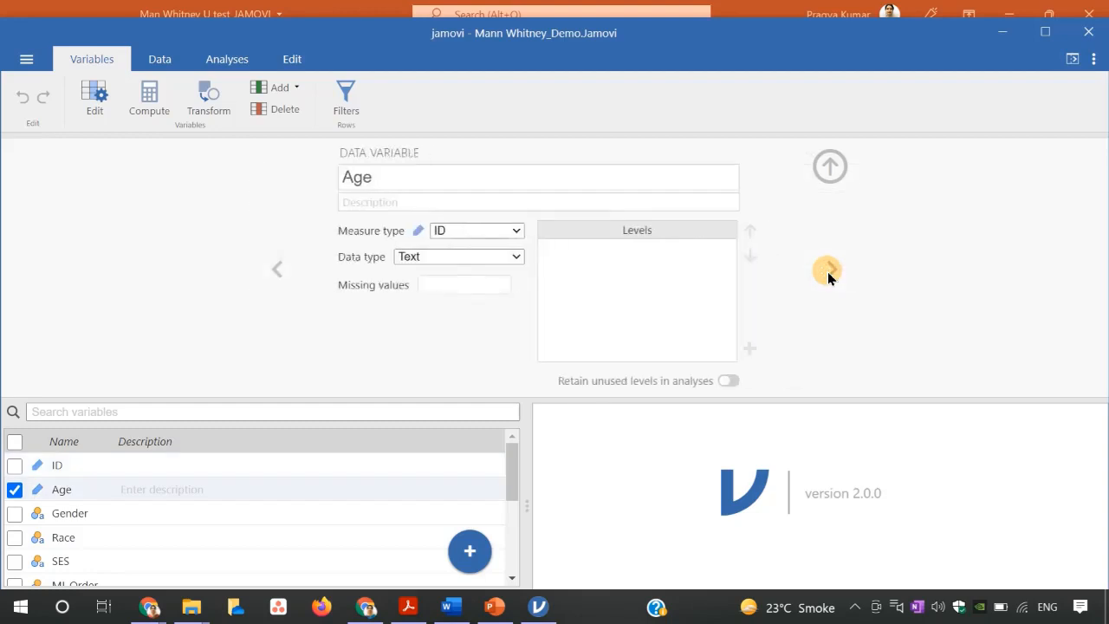
pyautogui.click(506, 233)
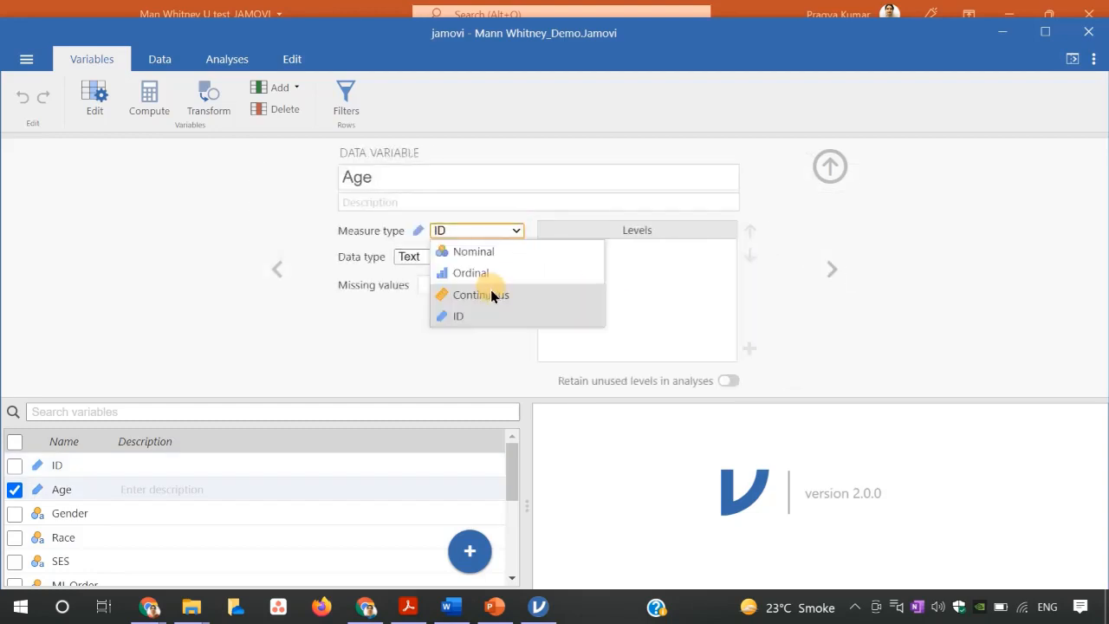
pyautogui.click(490, 289)
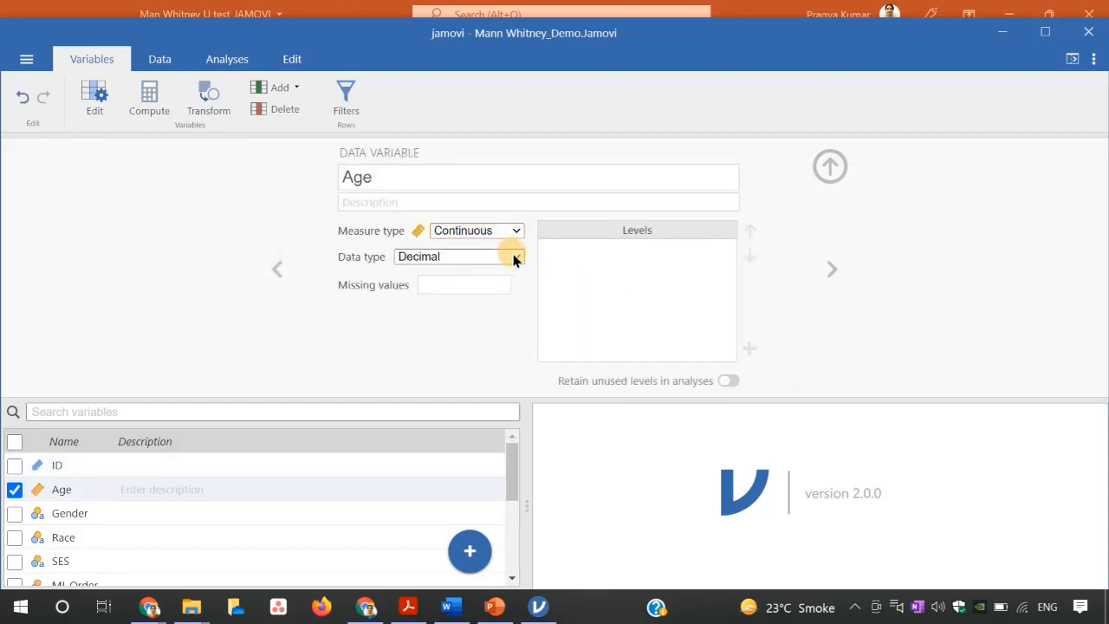
pyautogui.click(513, 255)
pyautogui.click(433, 269)
# Set the data type of the Gender and Race variables to Integer, keeping Race's measure type Nominal.
pyautogui.click(829, 268)
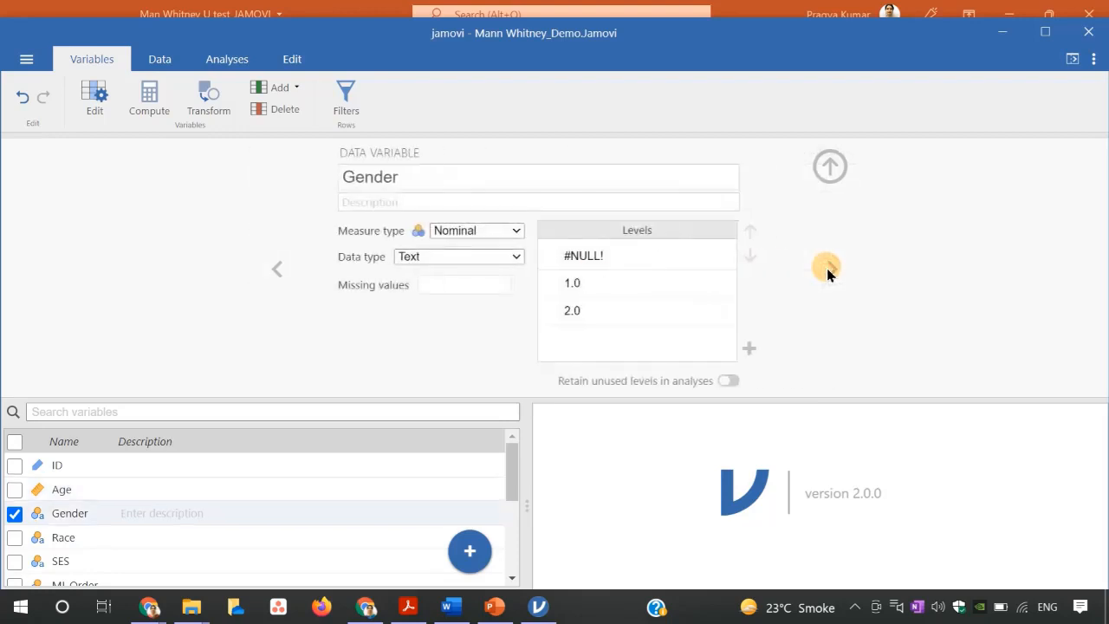
pyautogui.click(512, 255)
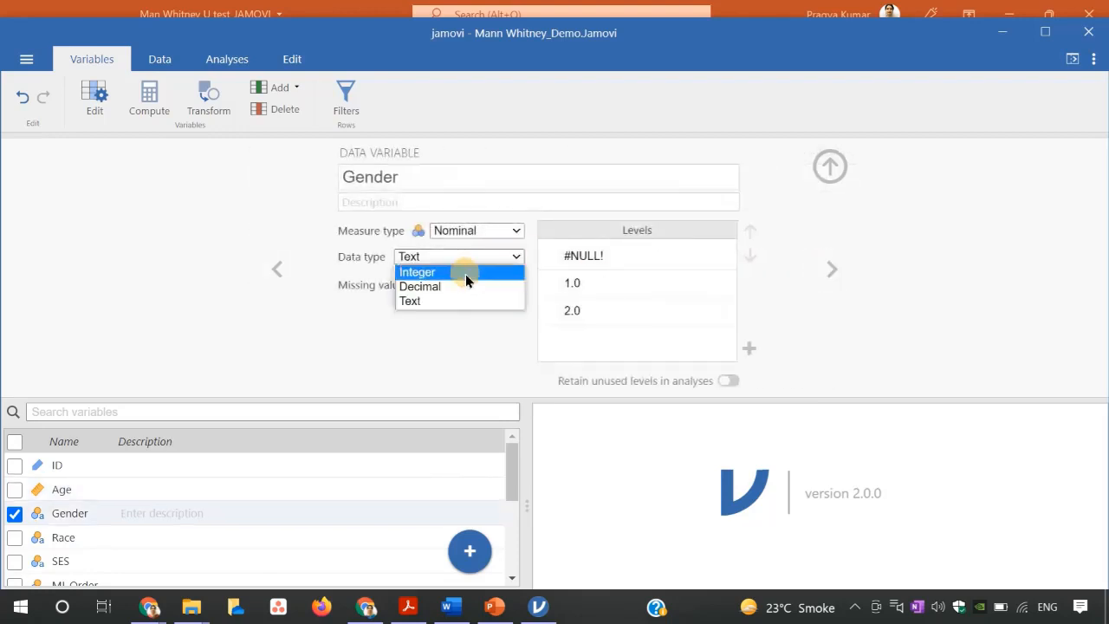
pyautogui.click(458, 273)
pyautogui.click(831, 269)
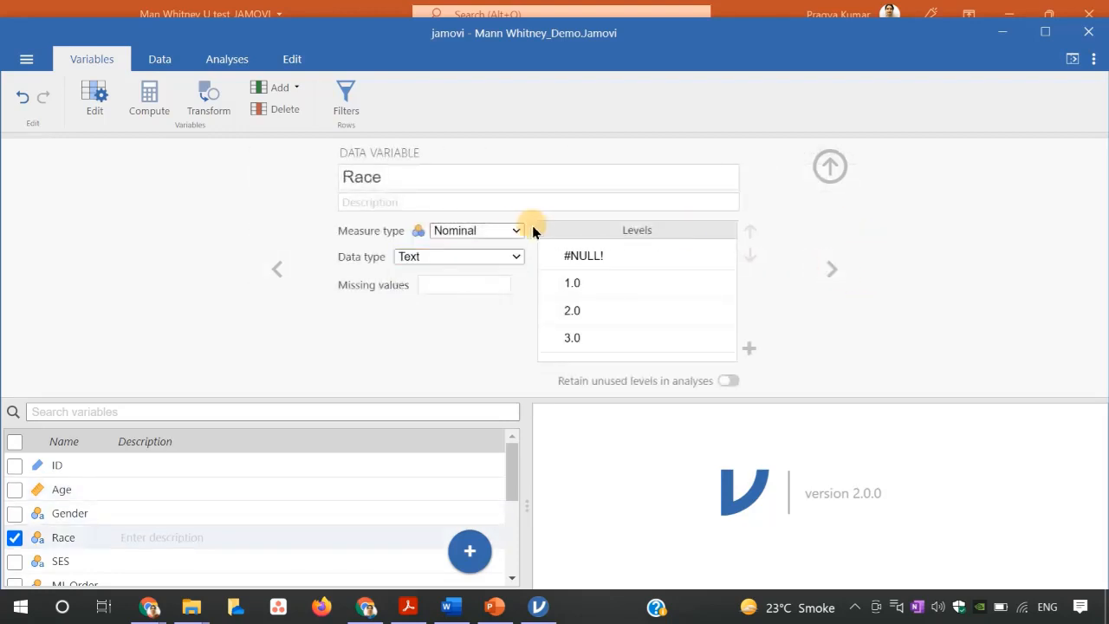
pyautogui.click(516, 228)
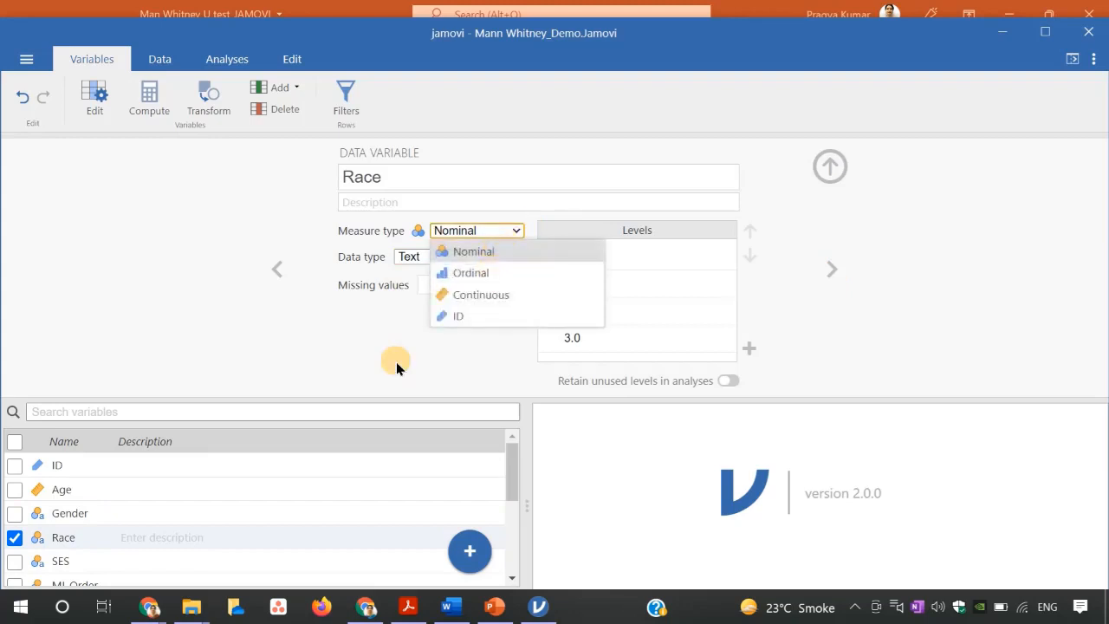
pyautogui.click(396, 362)
pyautogui.click(513, 256)
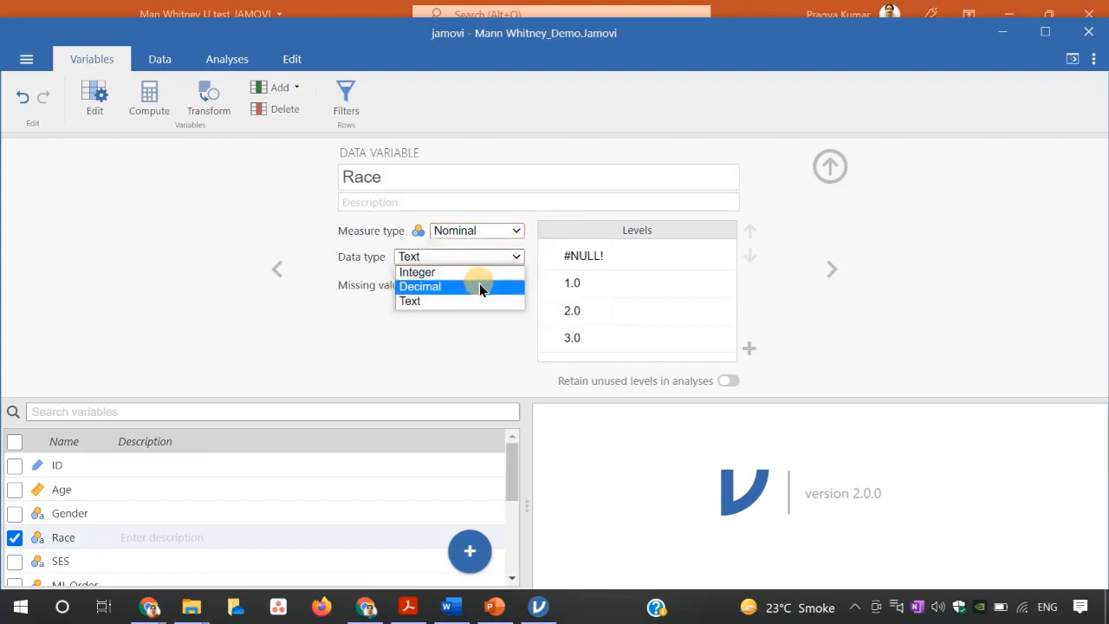
pyautogui.click(478, 274)
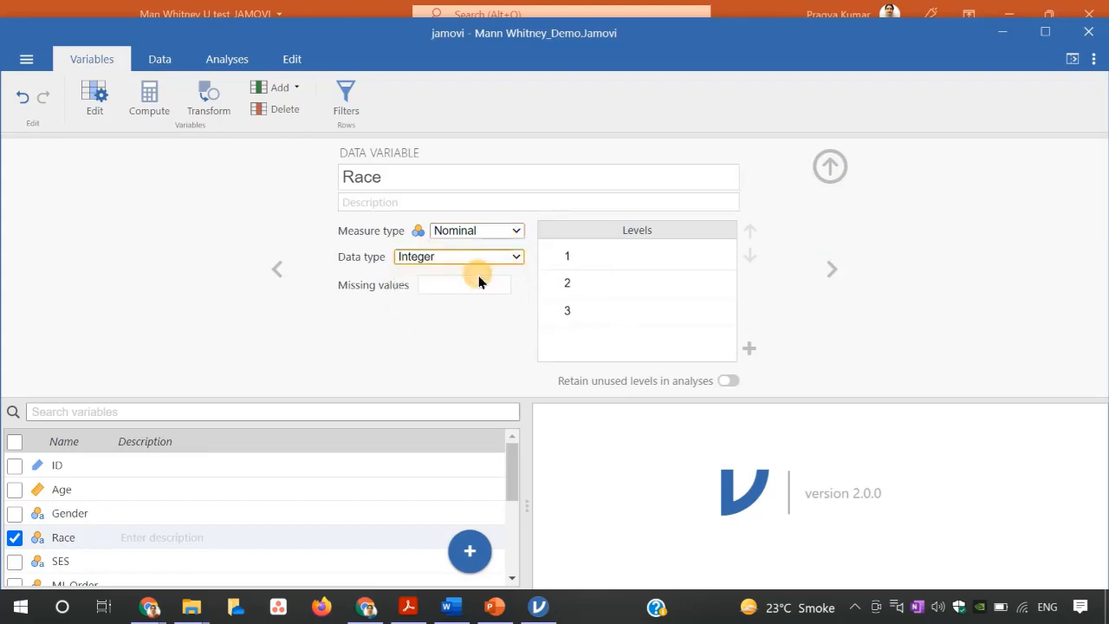
# Set the MI_Order variable's measure type to Nominal and its data type to Integer.
pyautogui.click(831, 263)
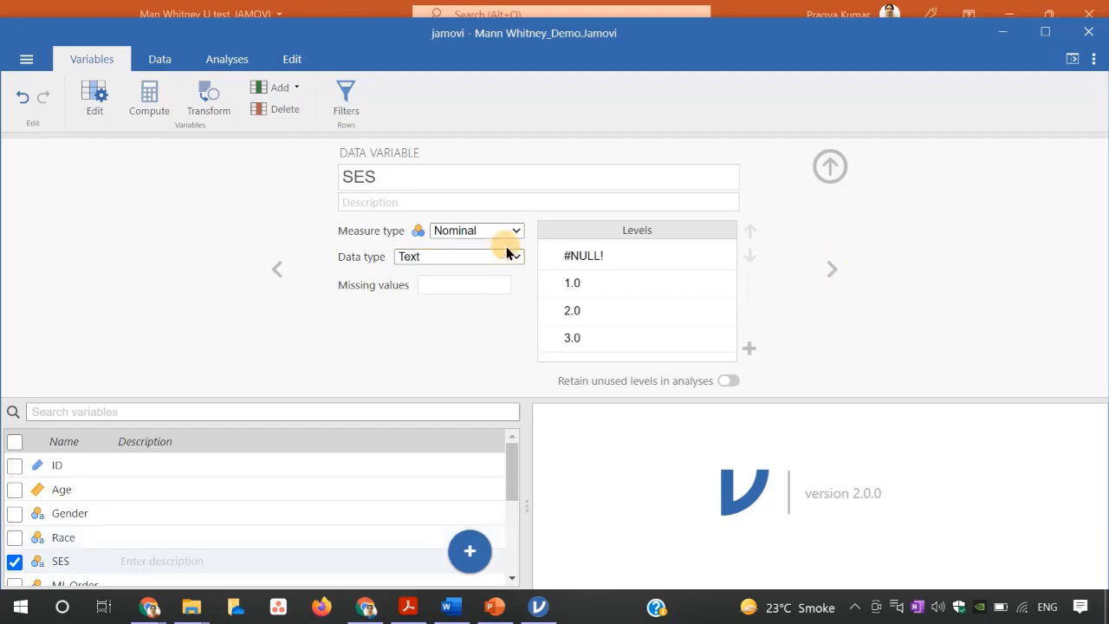
pyautogui.click(828, 270)
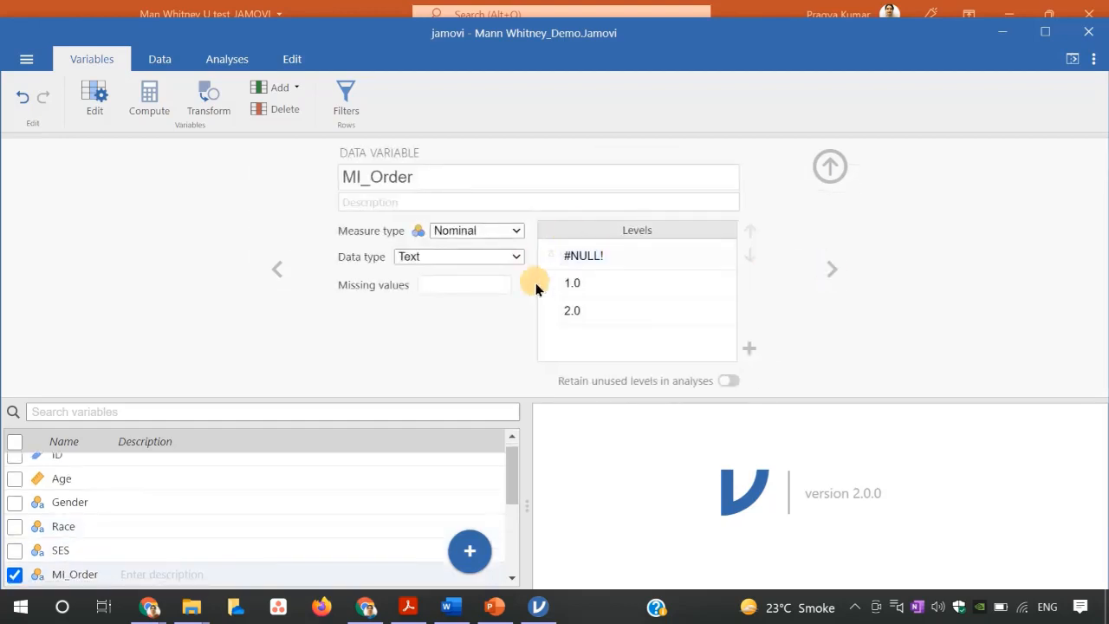
pyautogui.click(514, 230)
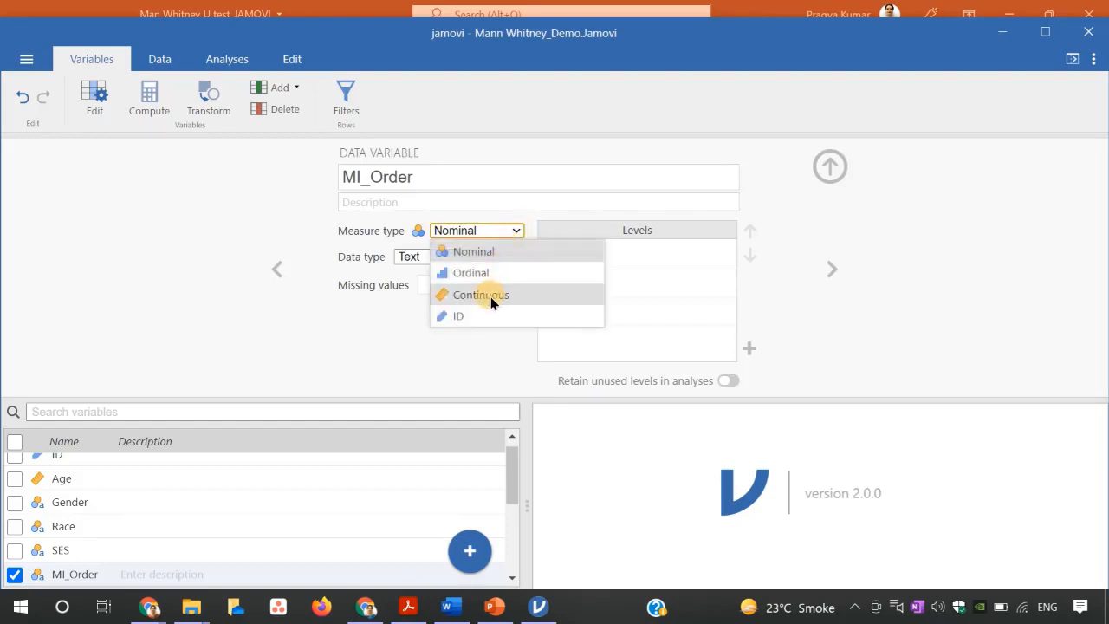
pyautogui.click(487, 254)
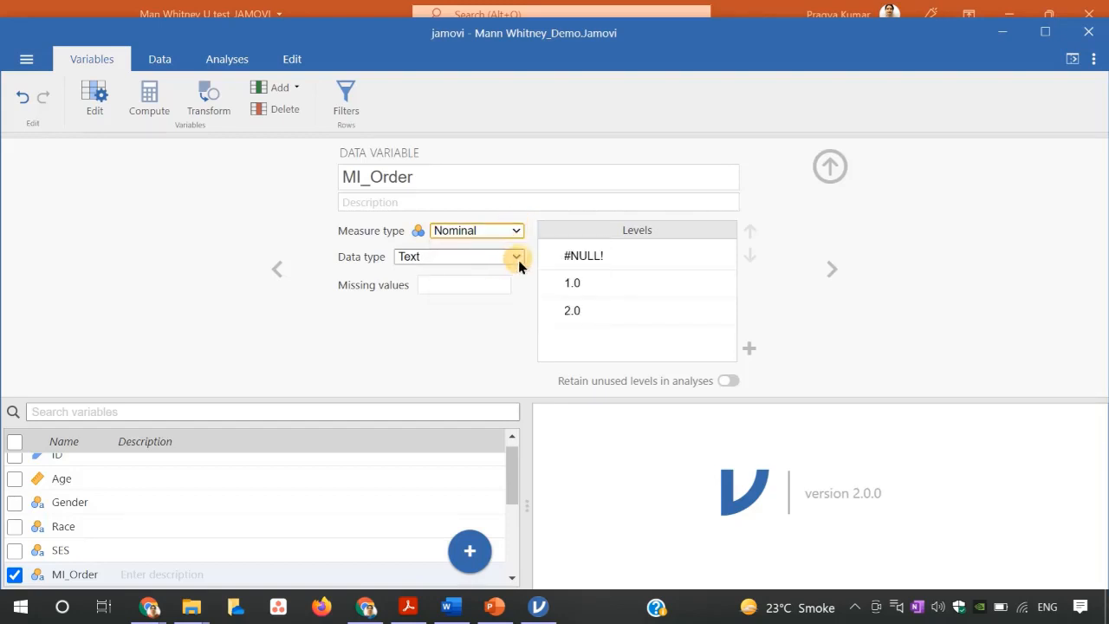
pyautogui.click(514, 257)
pyautogui.click(459, 269)
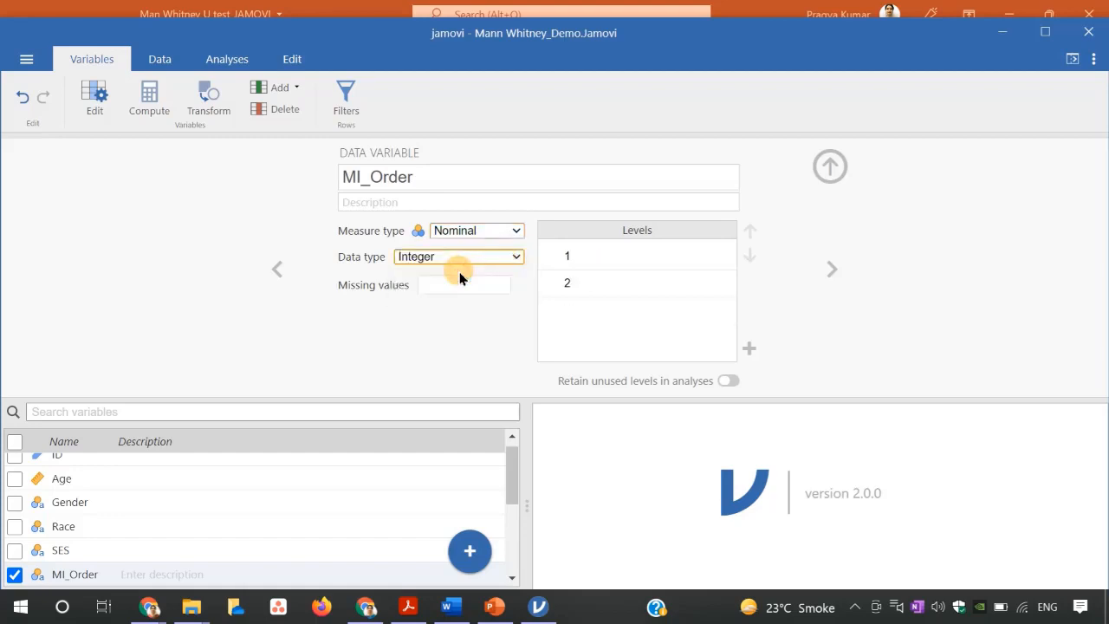
# Label MI_Order's level 1 "first attack" and level 2 "recurrent attack".
pyautogui.click(654, 255)
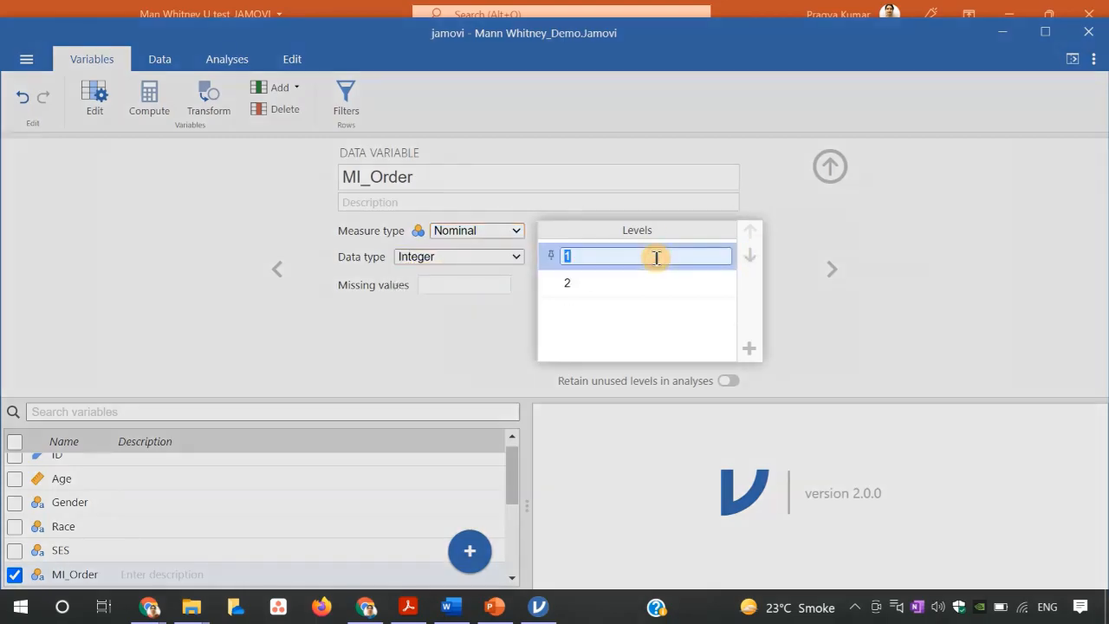
pyautogui.write('first attack')
pyautogui.click(632, 284)
pyautogui.write('redurre')
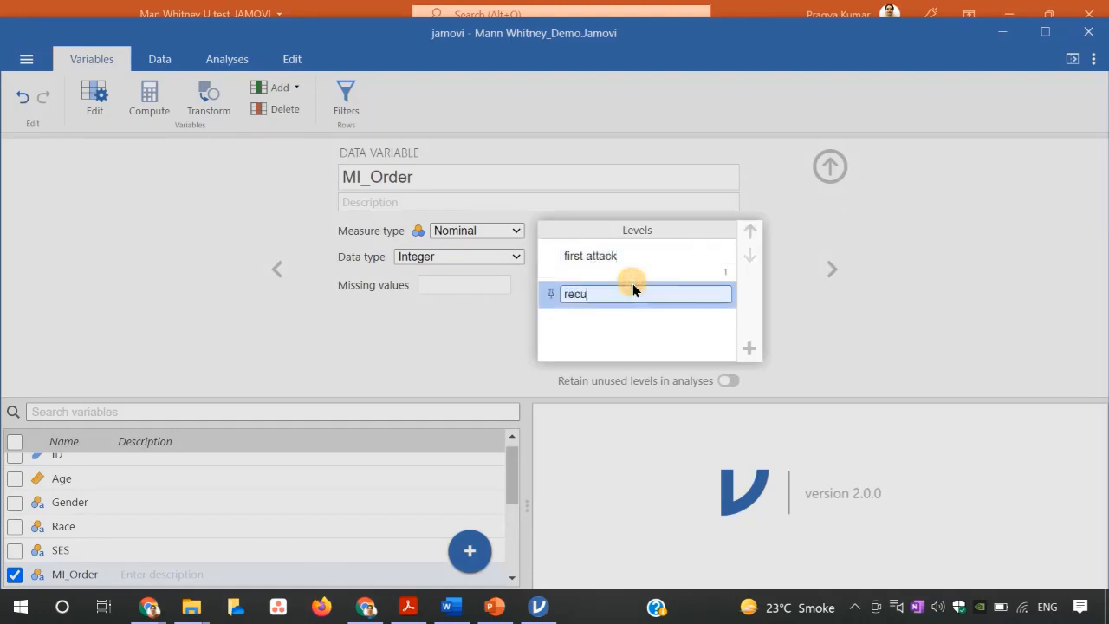
pyautogui.write('nt attack')
pyautogui.click(825, 264)
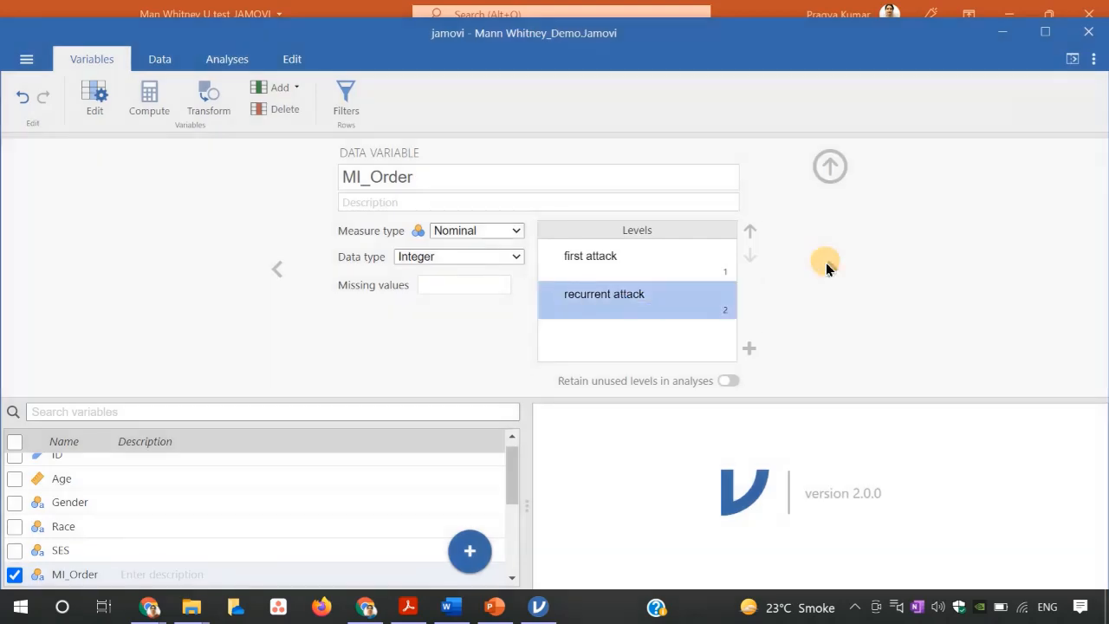
# Set the measure type of the SBP, DBP, SGOT and LDH variables to Continuous.
pyautogui.click(828, 269)
pyautogui.click(517, 232)
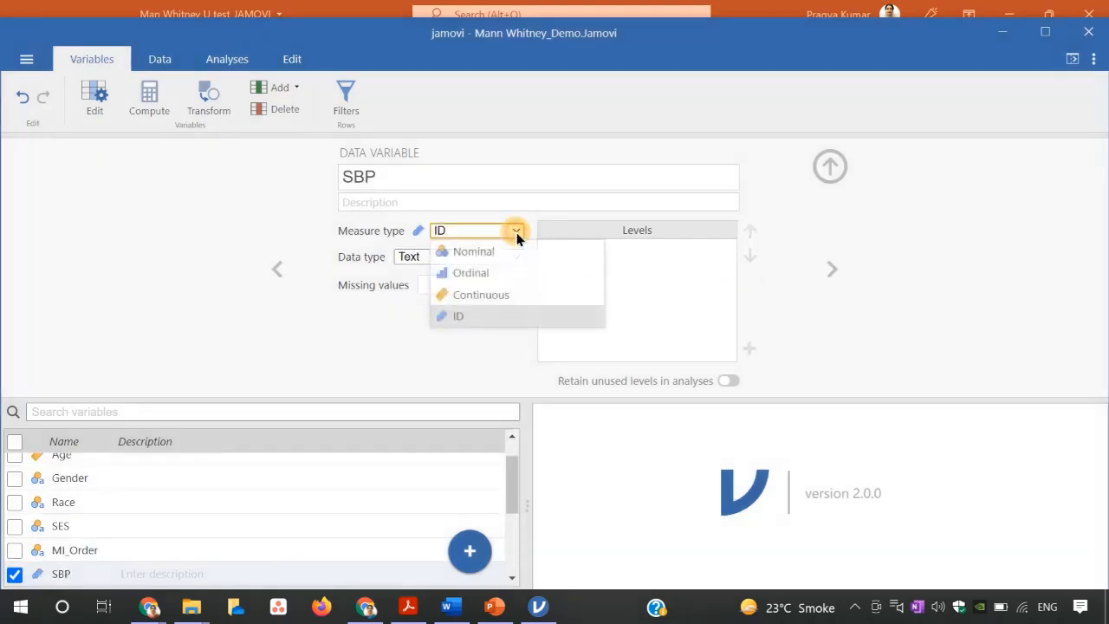
pyautogui.click(492, 293)
pyautogui.click(829, 267)
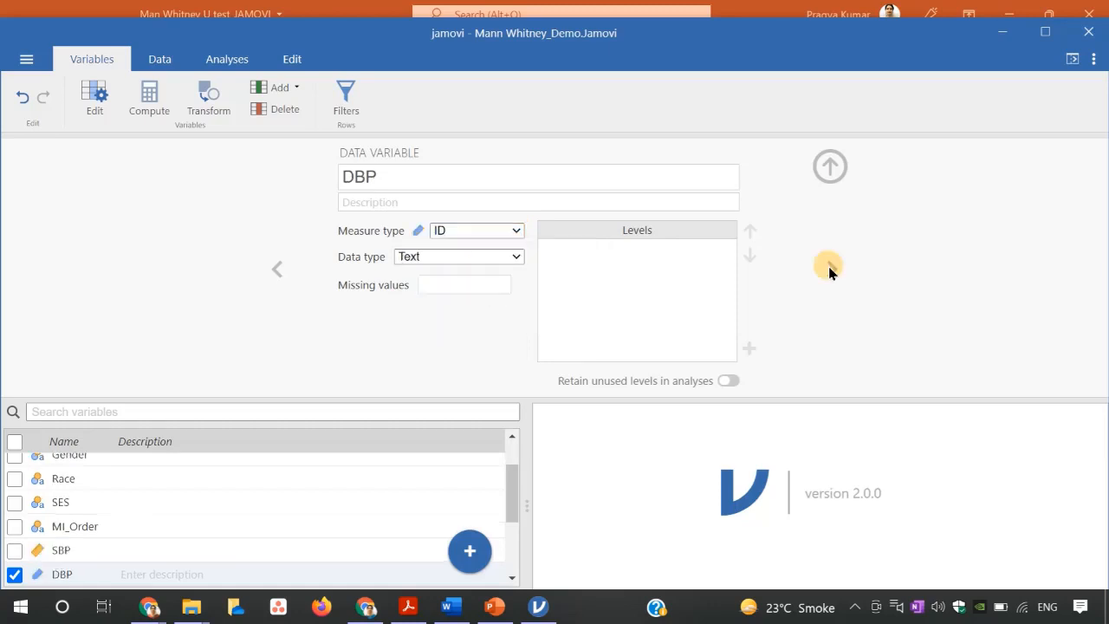
pyautogui.click(516, 232)
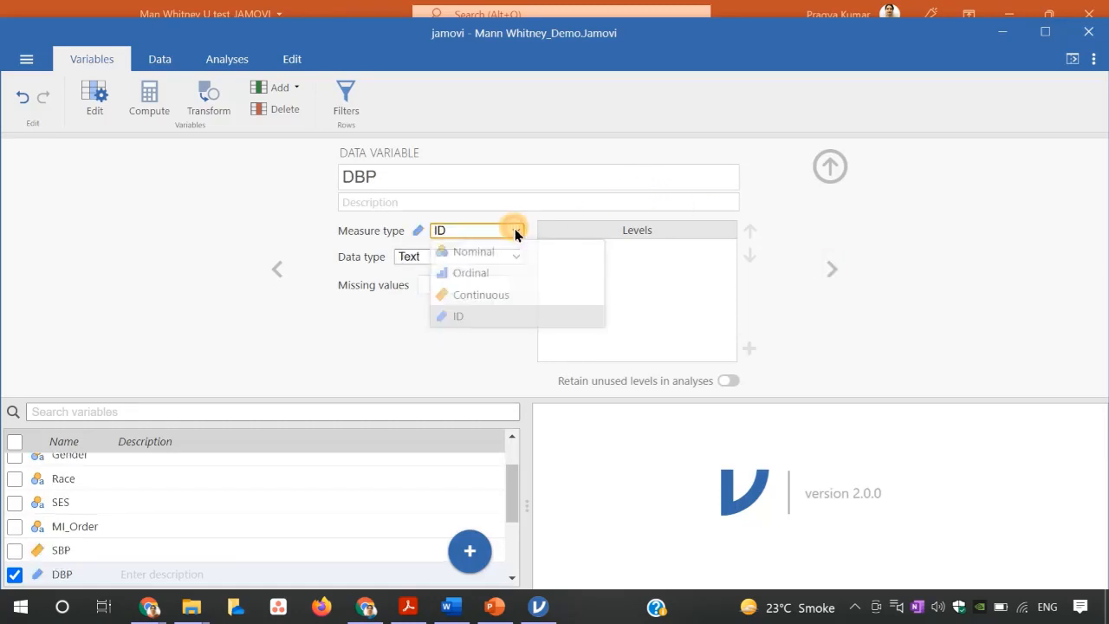
pyautogui.click(494, 292)
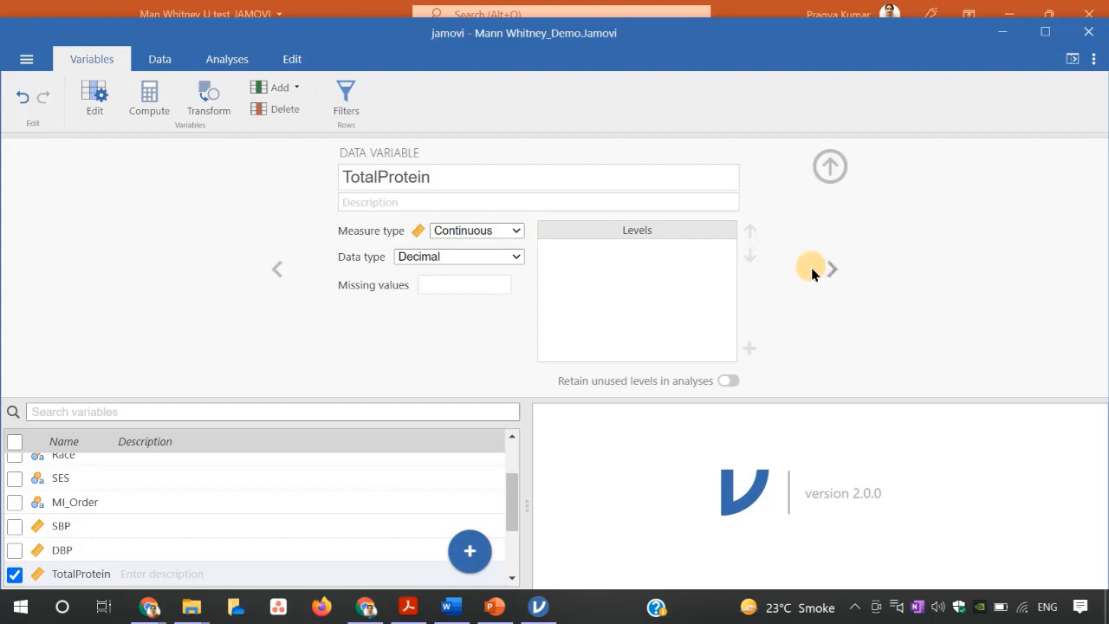
pyautogui.click(822, 270)
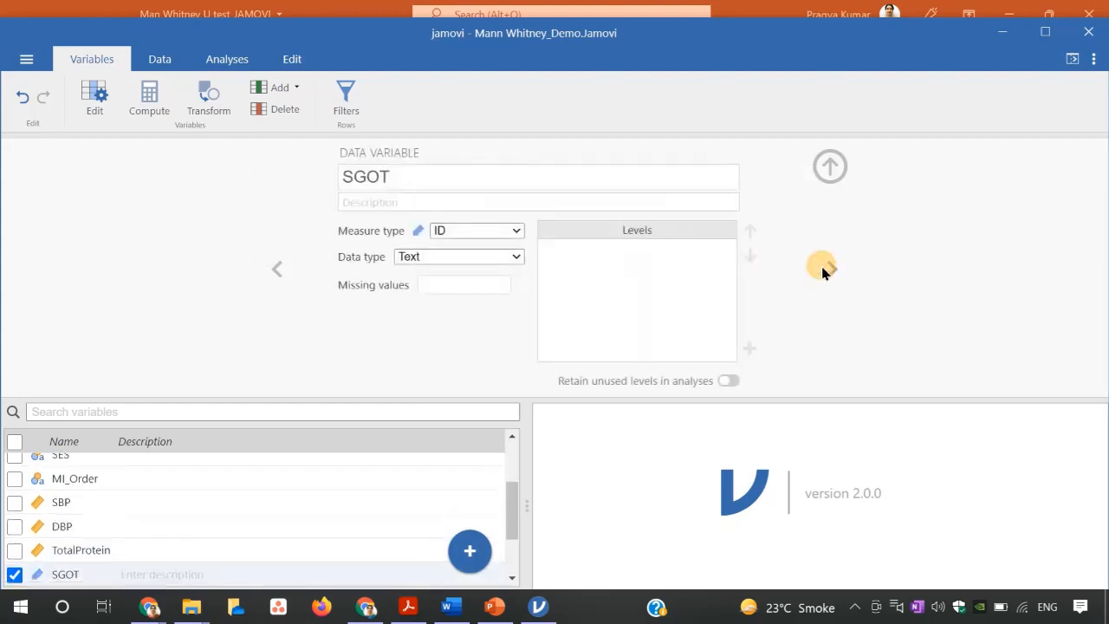
pyautogui.click(516, 232)
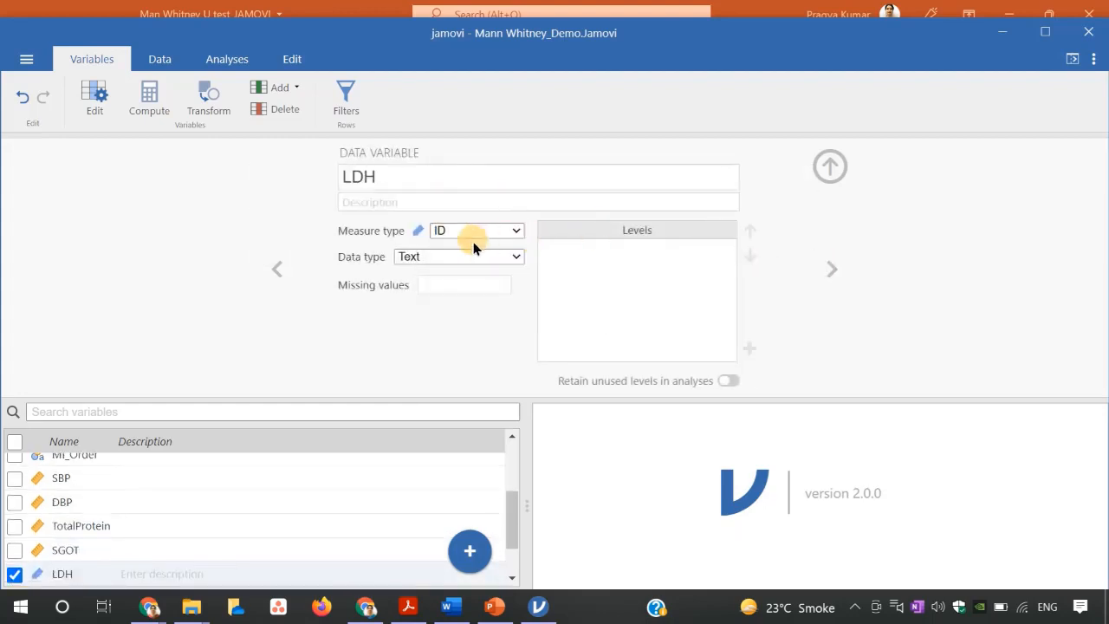
pyautogui.click(518, 230)
pyautogui.click(494, 292)
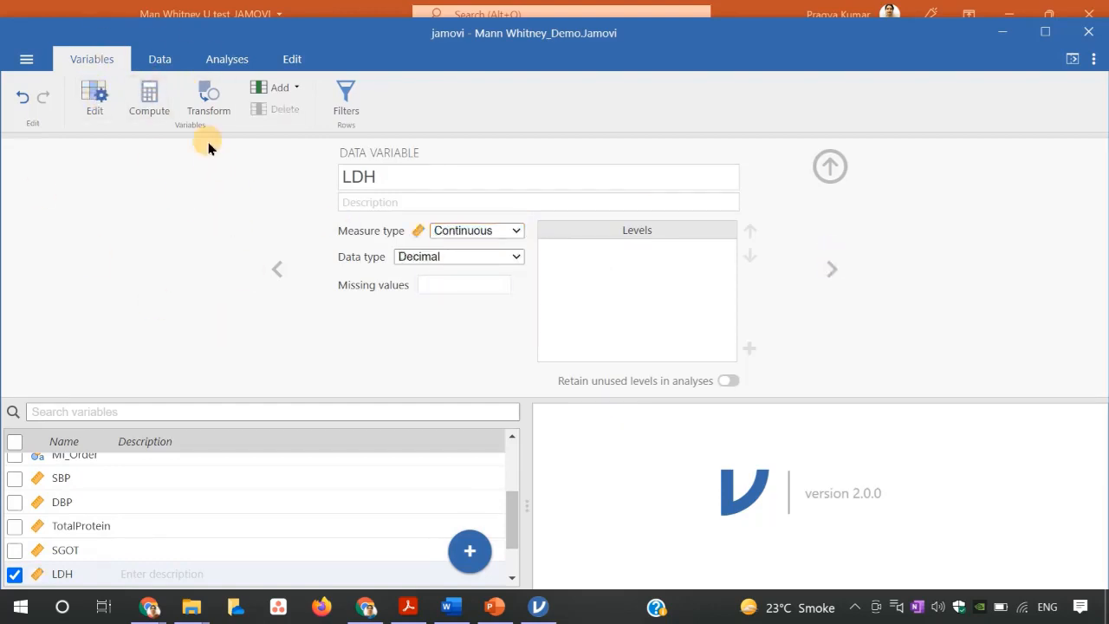
# Check the updated columns in the data sheet and start a Descriptives analysis.
pyautogui.click(220, 56)
pyautogui.click(163, 60)
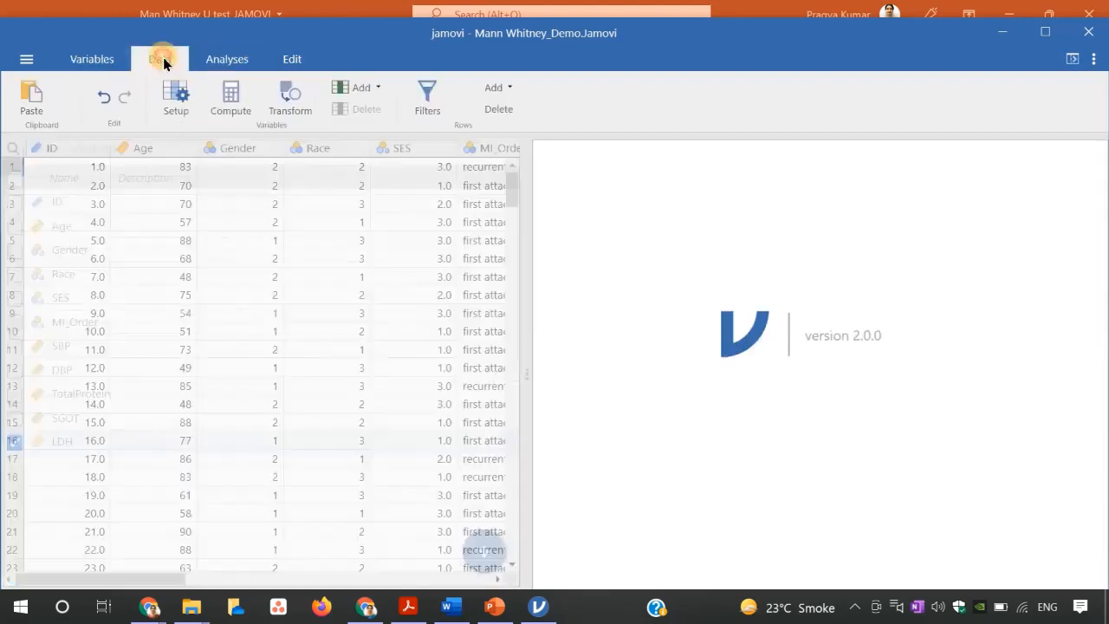
pyautogui.click(217, 55)
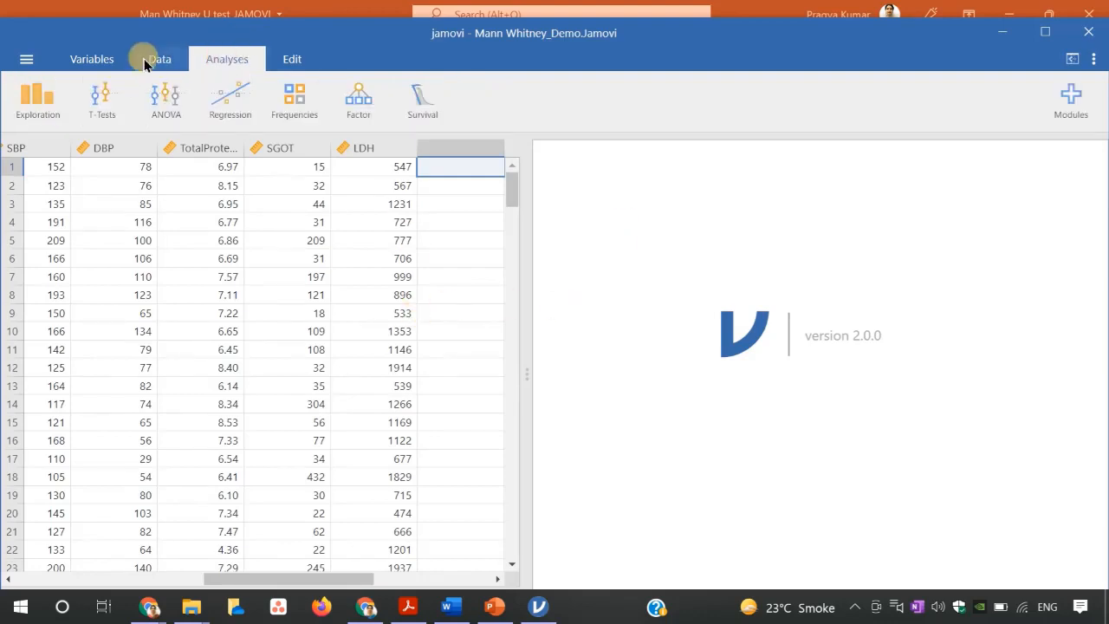
pyautogui.click(26, 107)
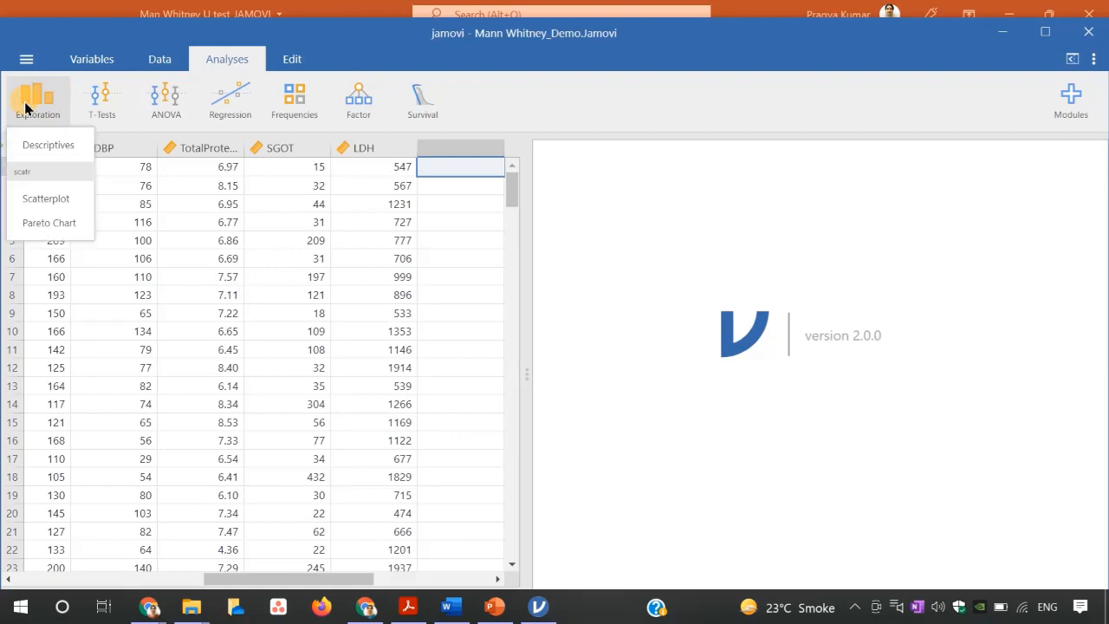
pyautogui.click(37, 148)
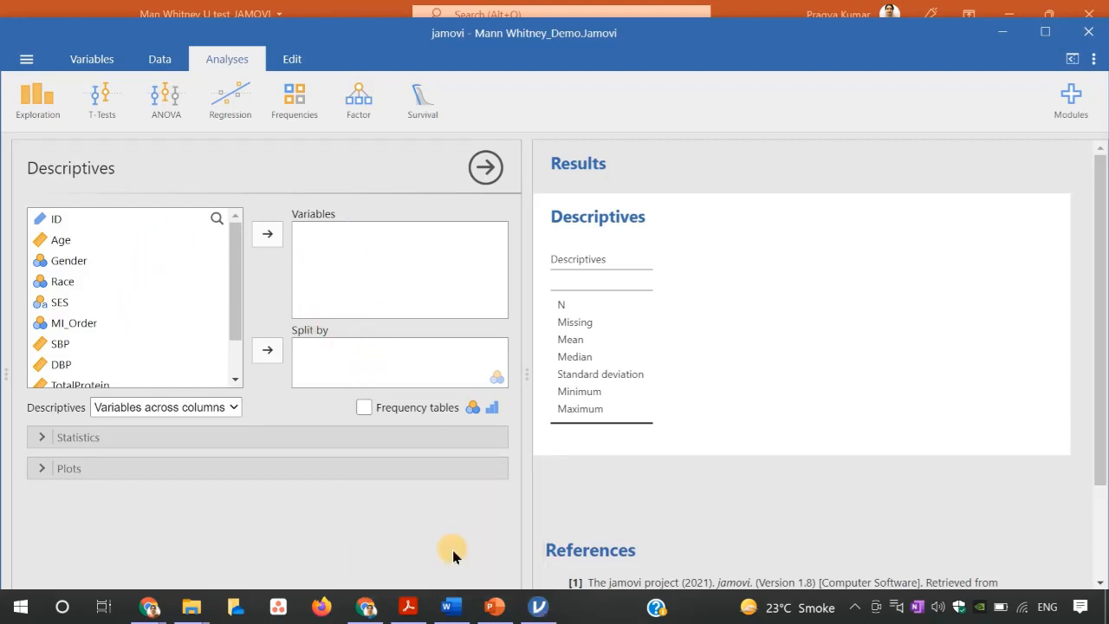
pyautogui.moveTo(447, 606)
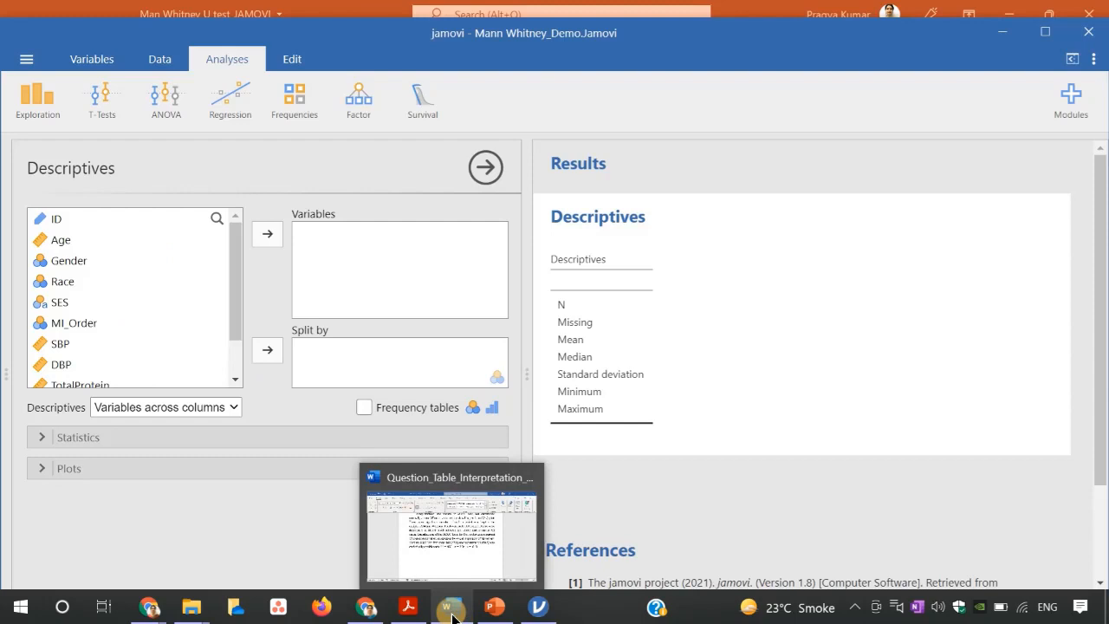
# Switch to the Word document, read the study question on SGOT and LDH by MI status, and return to jamovi.
pyautogui.click(465, 568)
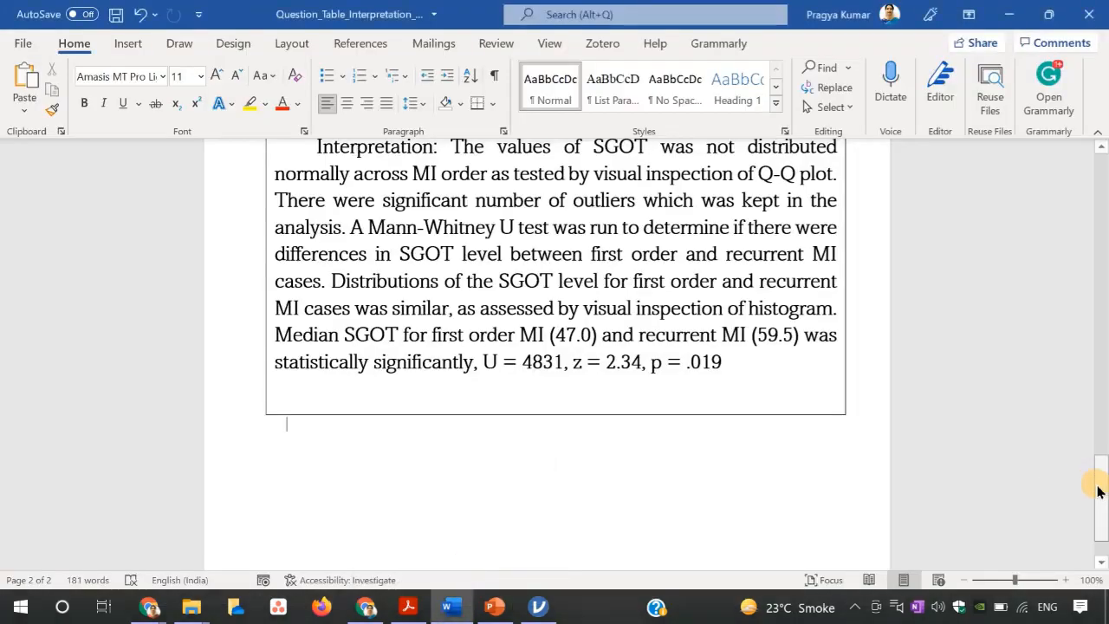
pyautogui.moveTo(1098, 490); pyautogui.dragTo(1100, 178)
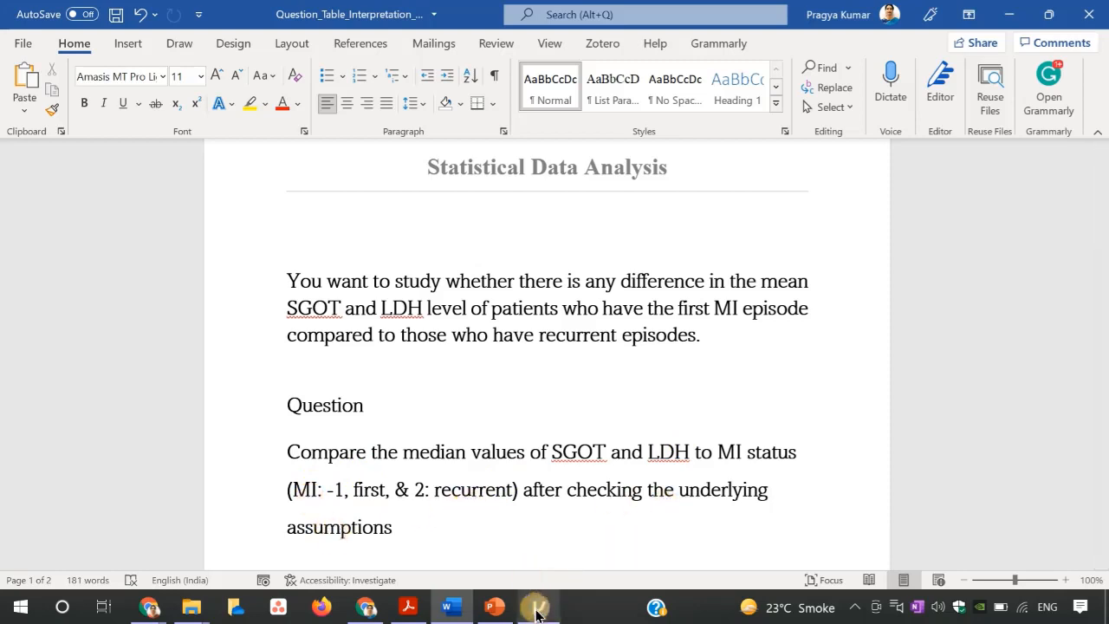
pyautogui.moveTo(535, 604)
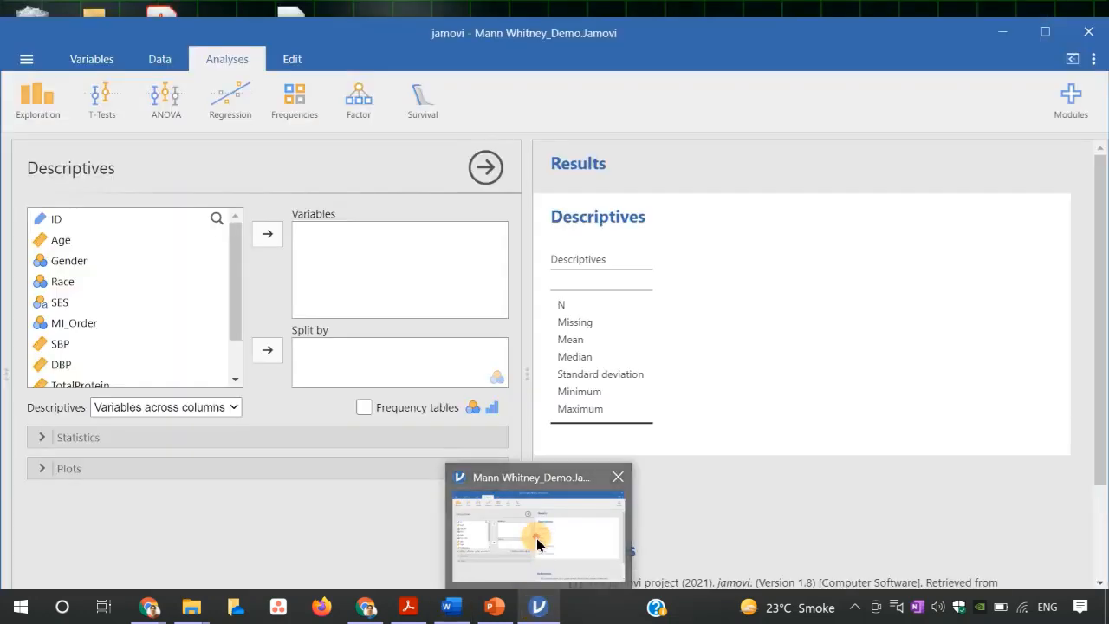
pyautogui.click(536, 540)
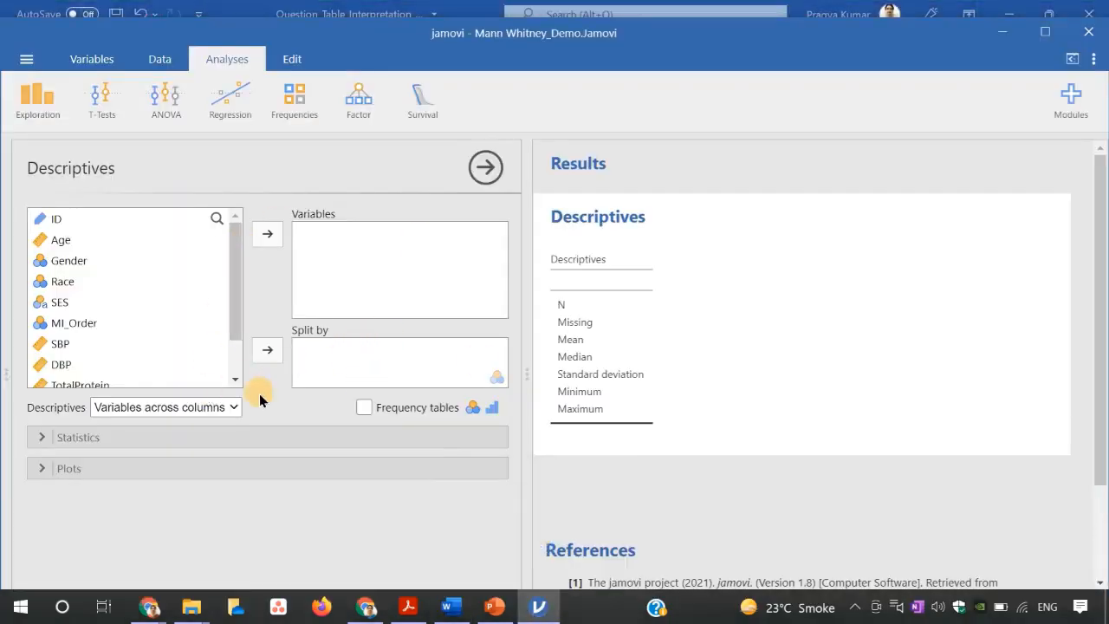
# Set up the Descriptives analysis with SGOT and LDH as variables, split by MI_Order.
pyautogui.click(84, 323)
pyautogui.click(267, 349)
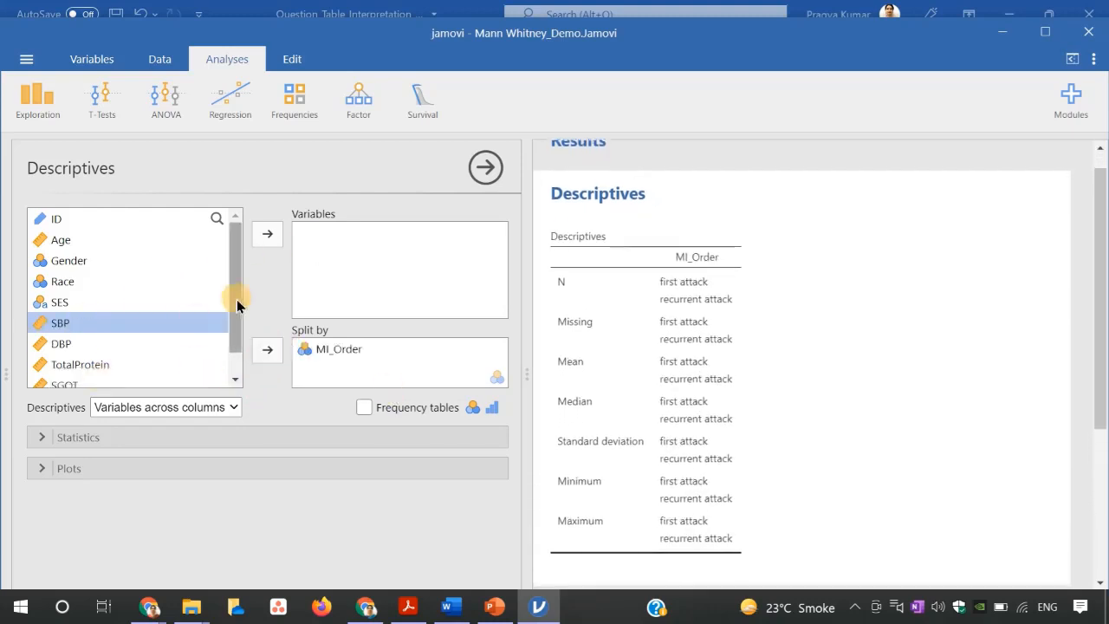
pyautogui.moveTo(236, 299); pyautogui.dragTo(235, 328)
pyautogui.click(91, 356)
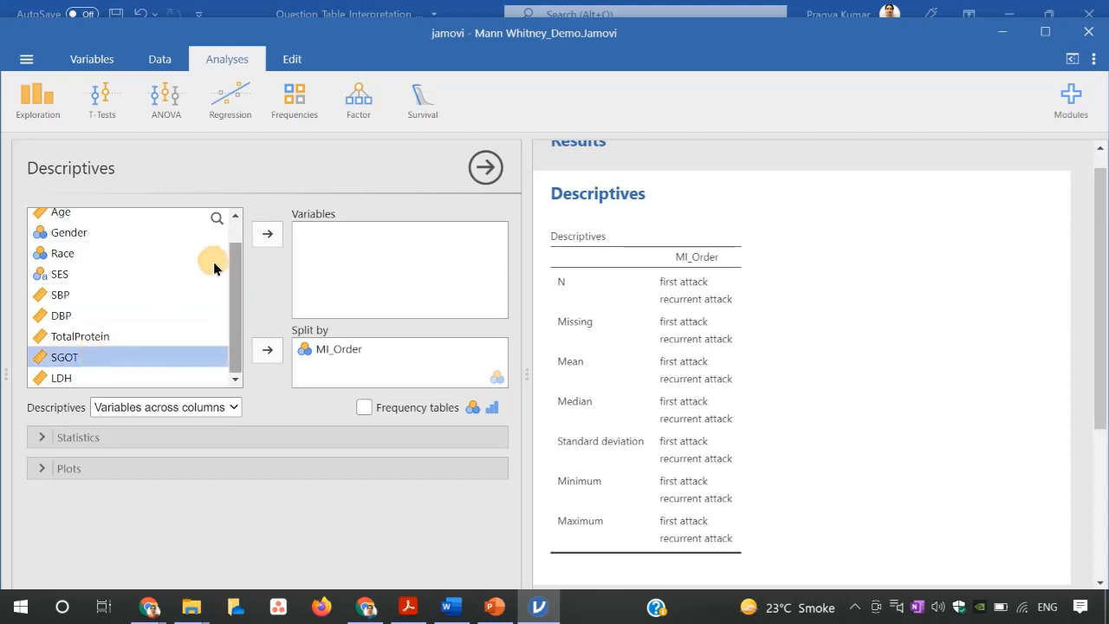
pyautogui.click(266, 232)
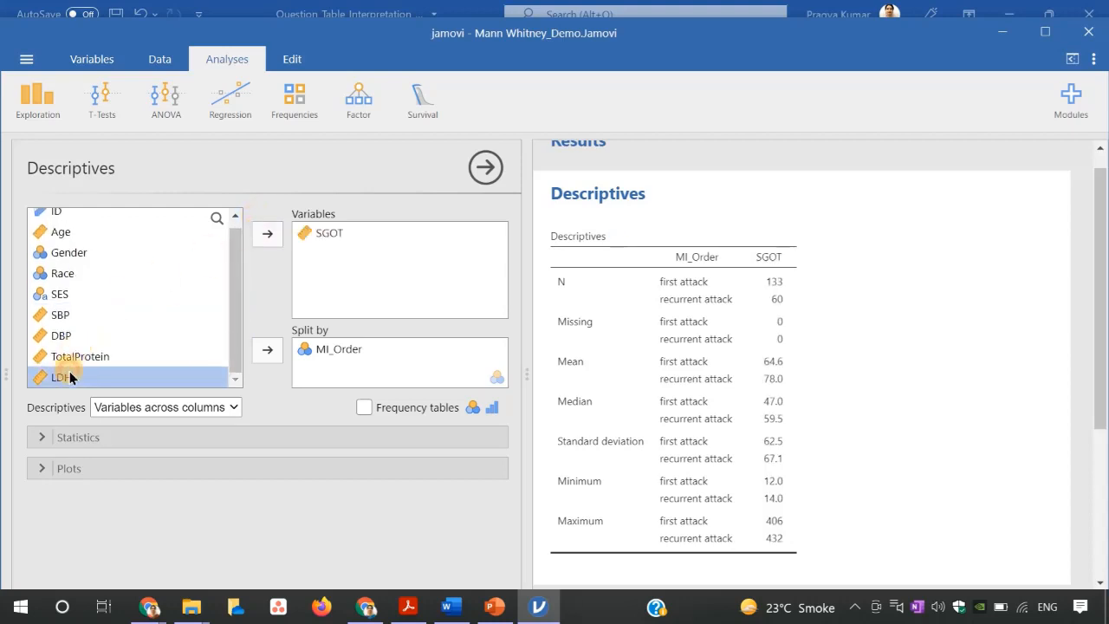
pyautogui.click(266, 236)
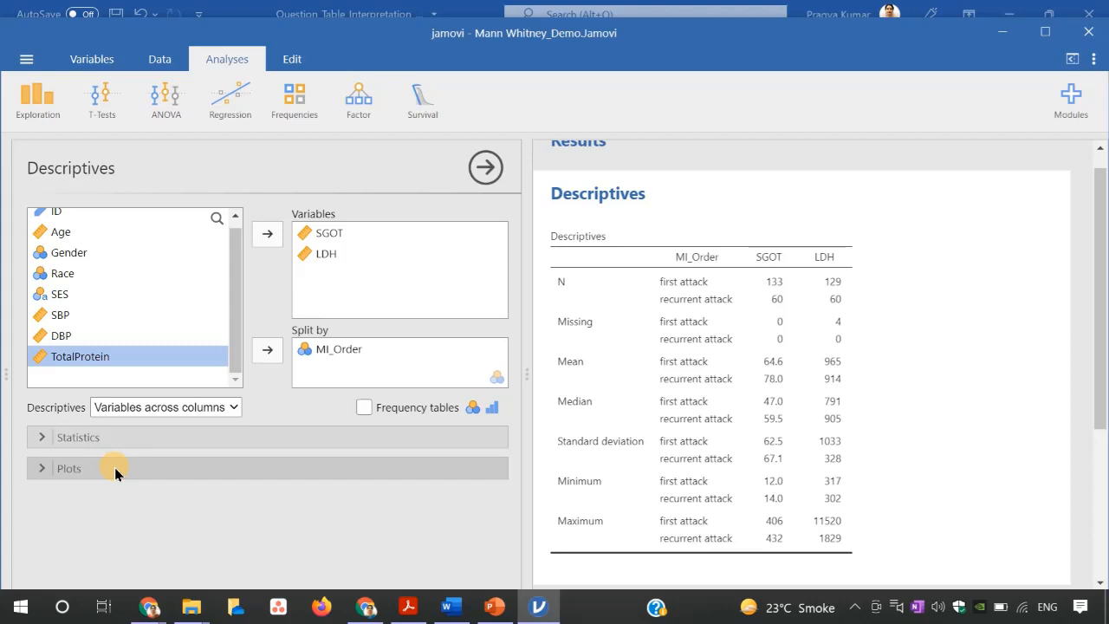
# Add box plots, histograms and Q-Q plots to the Descriptives analysis.
pyautogui.click(79, 461)
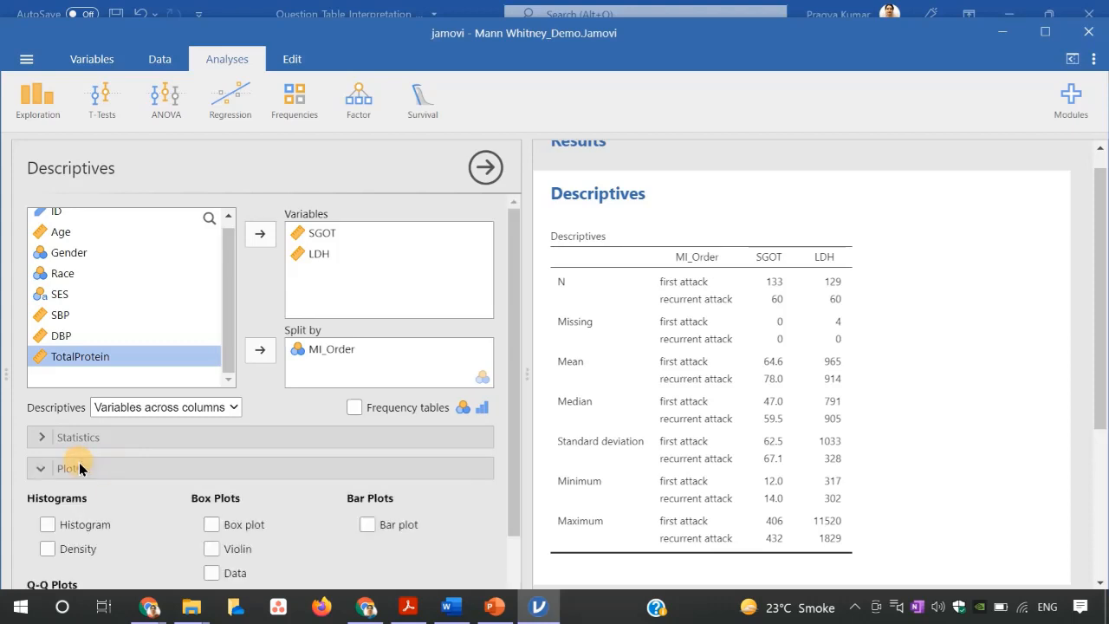
pyautogui.moveTo(1097, 406); pyautogui.dragTo(1098, 444)
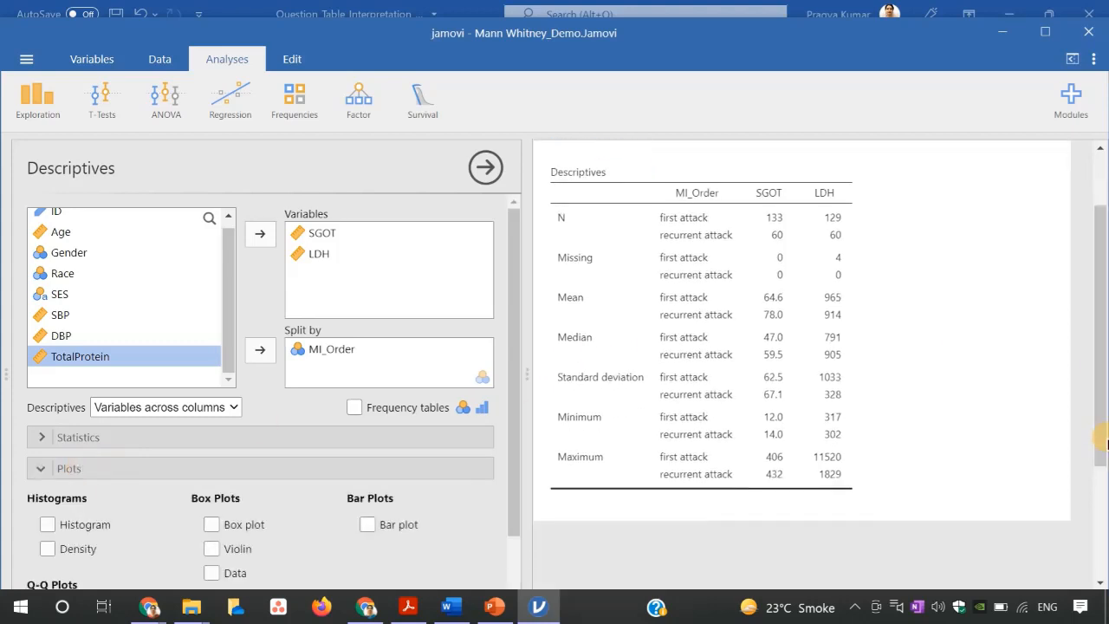
pyautogui.click(212, 524)
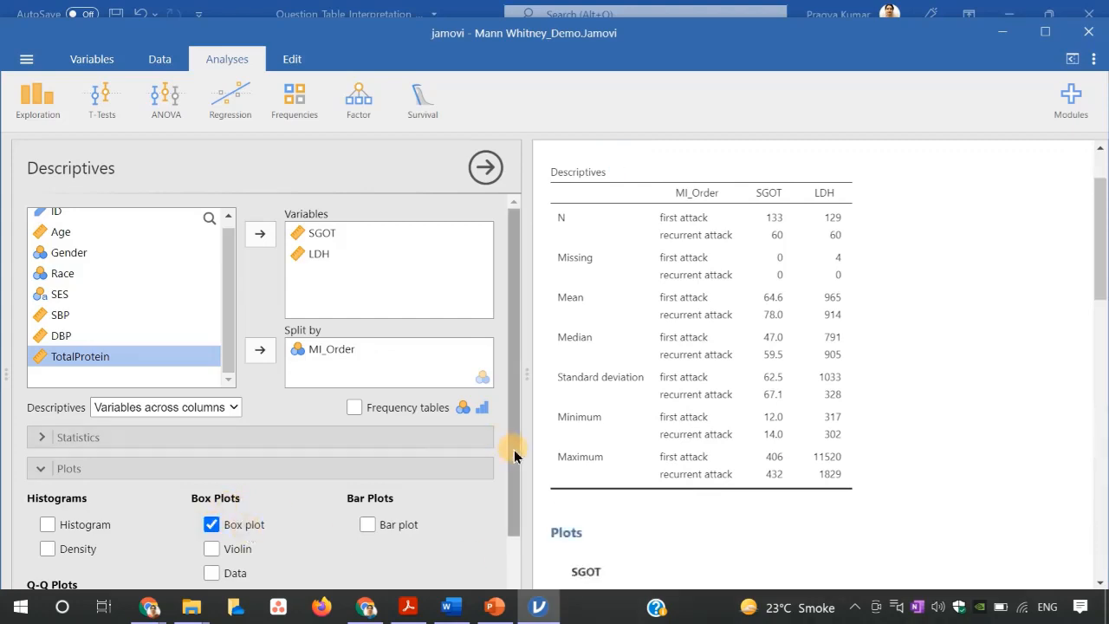
pyautogui.moveTo(514, 448); pyautogui.dragTo(514, 460)
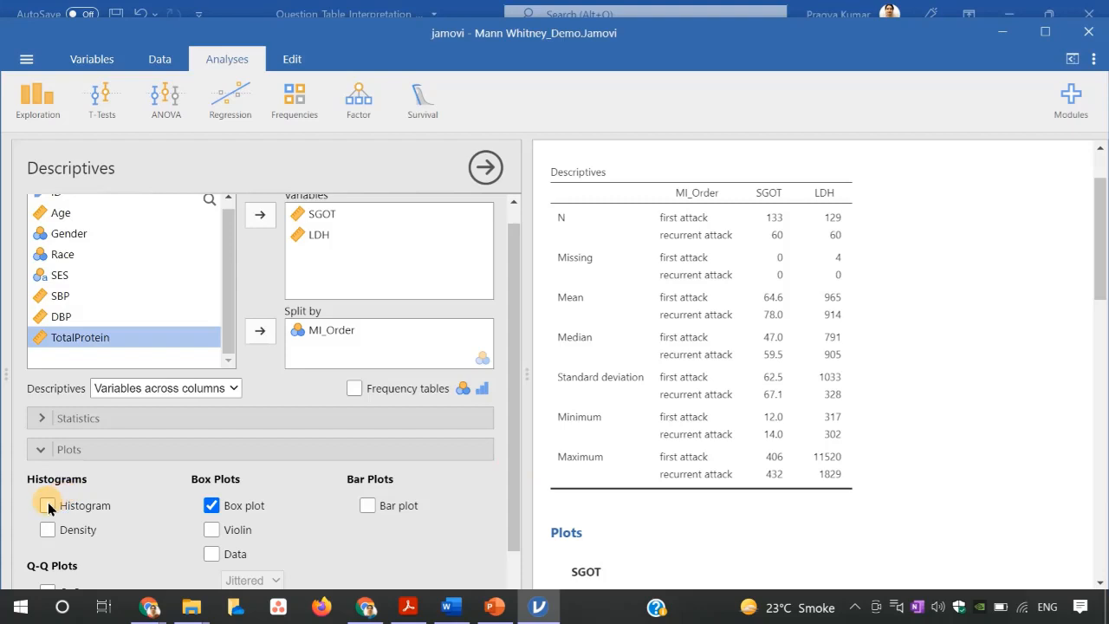
pyautogui.click(48, 505)
pyautogui.moveTo(514, 515); pyautogui.dragTo(513, 550)
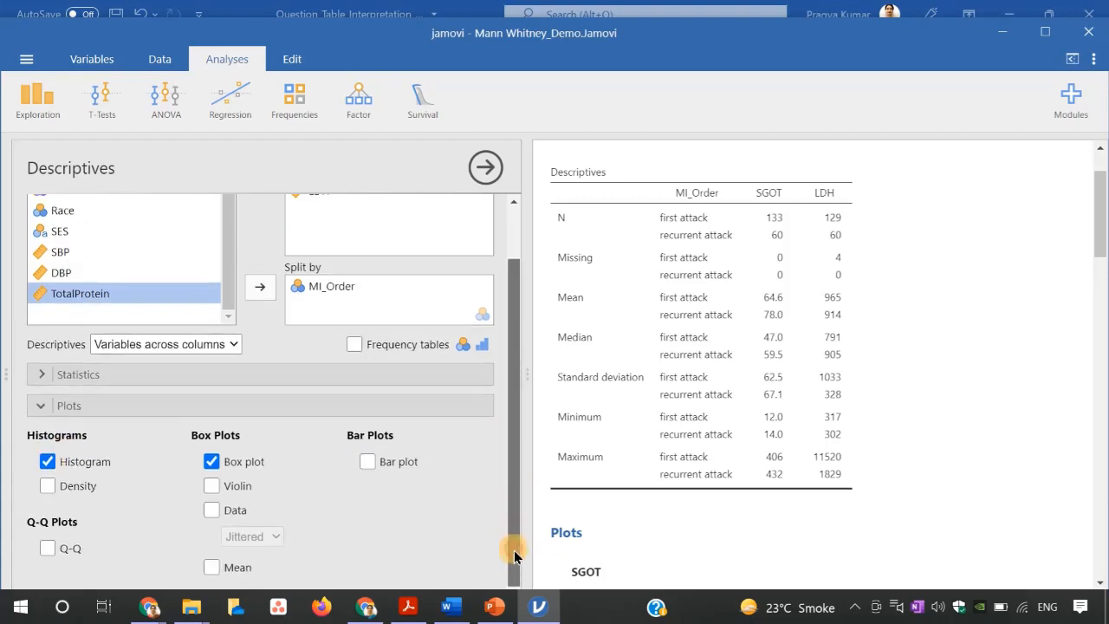
pyautogui.click(48, 545)
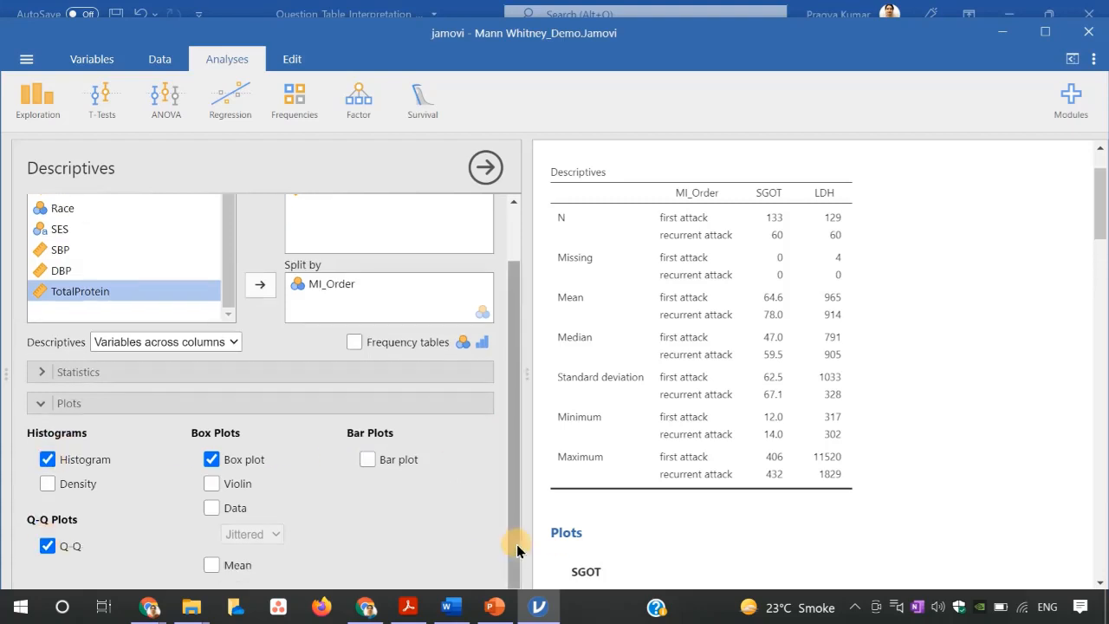
# Remove mean, standard deviation, minimum and maximum from the descriptive statistics and add IQR, keeping the median.
pyautogui.moveTo(516, 544); pyautogui.dragTo(513, 479)
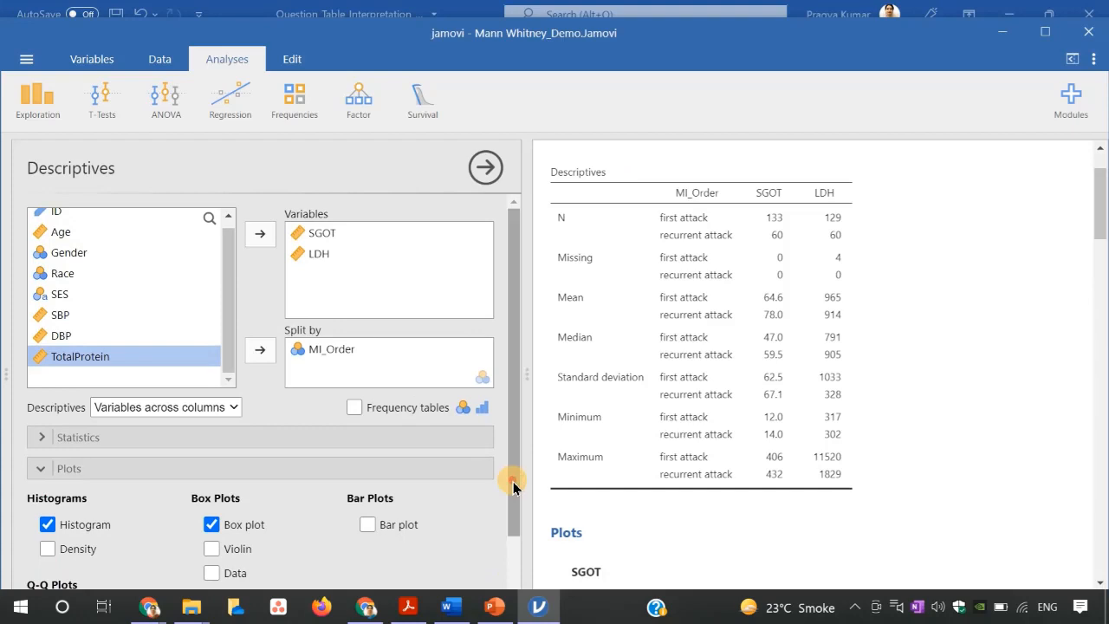
pyautogui.click(97, 437)
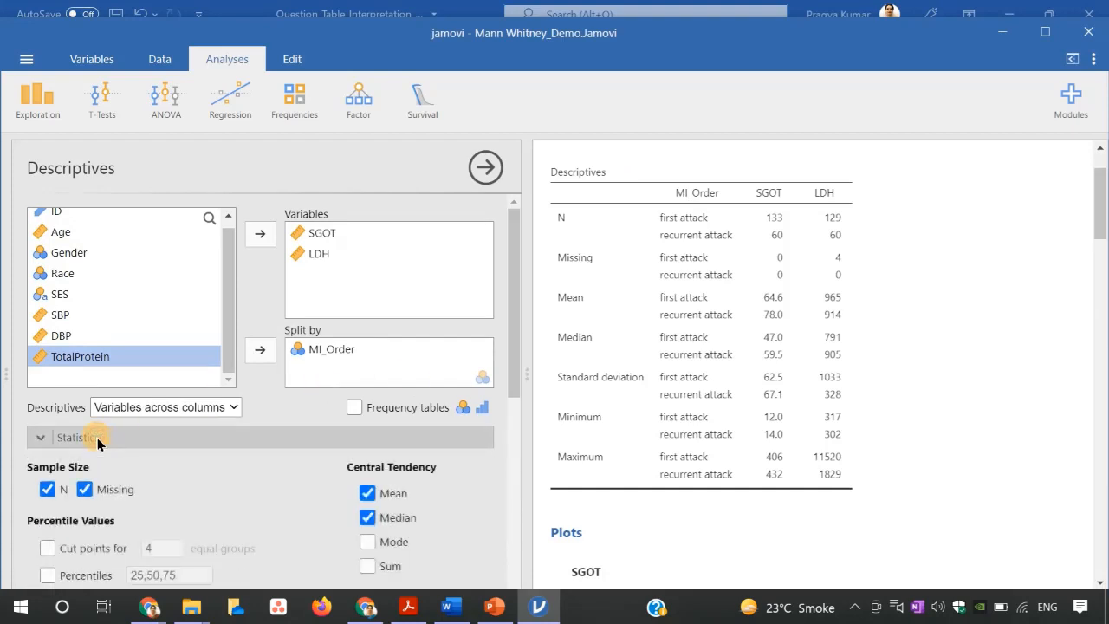
pyautogui.click(368, 493)
pyautogui.moveTo(511, 369); pyautogui.dragTo(512, 421)
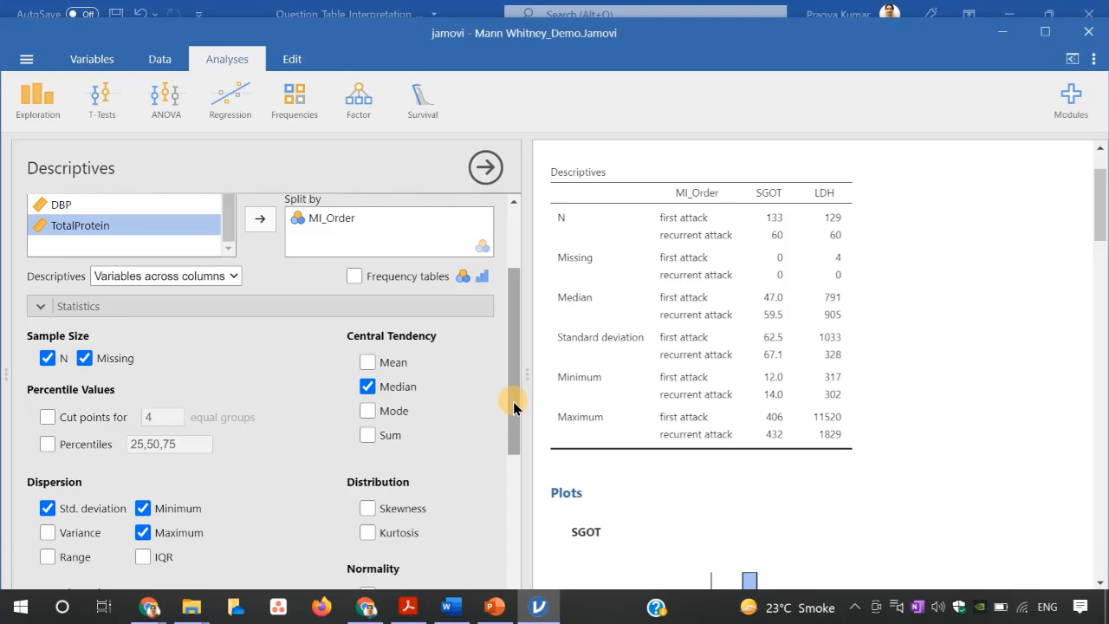
pyautogui.click(77, 512)
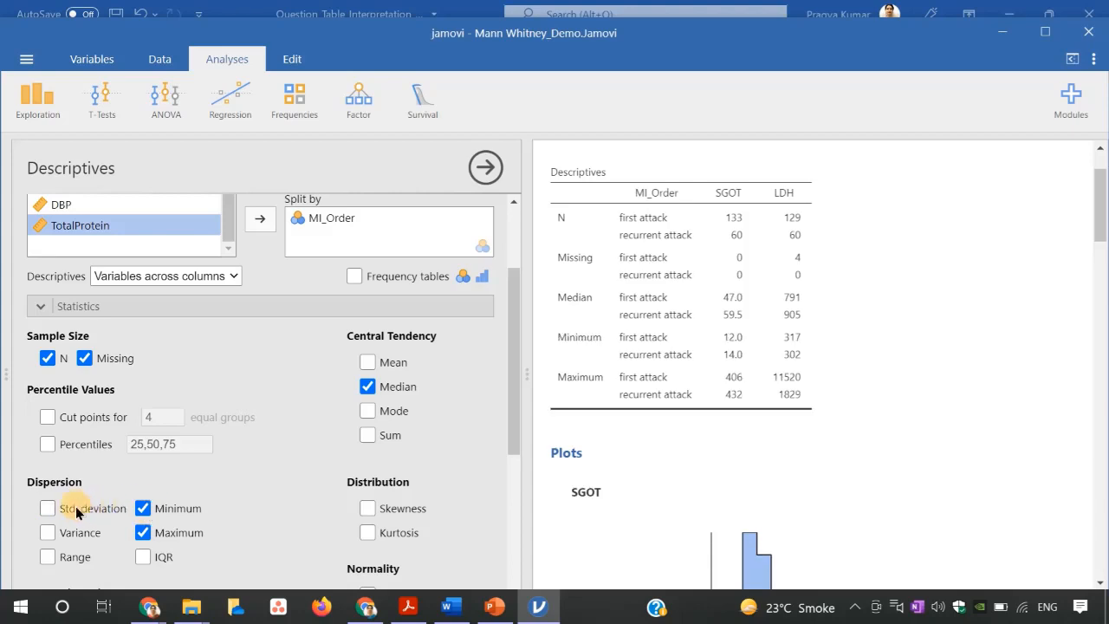
pyautogui.click(142, 509)
pyautogui.click(143, 530)
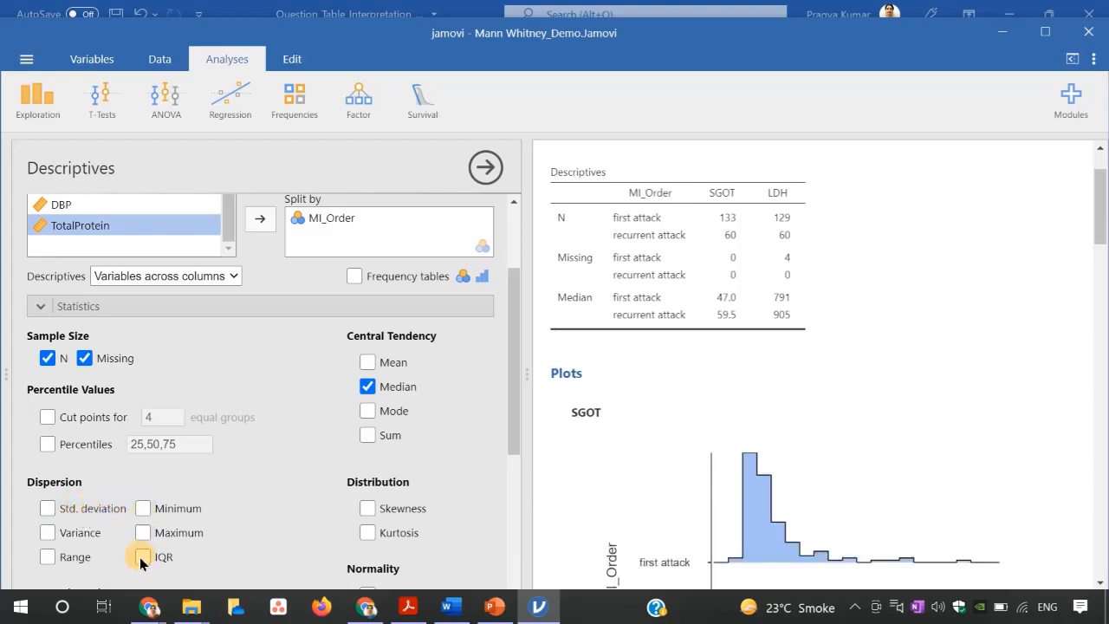
pyautogui.click(142, 557)
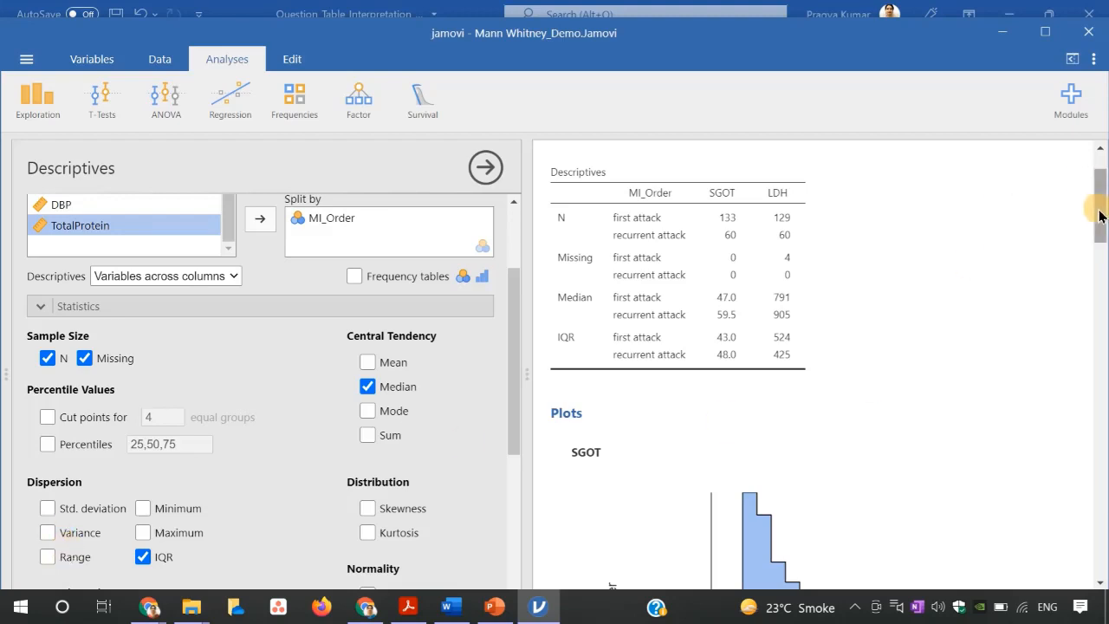
# Examine the SGOT and LDH histograms, box plots and Q-Q plots for distribution shape, outliers and normality in both MI_Order groups.
pyautogui.moveTo(1100, 216); pyautogui.dragTo(1098, 235)
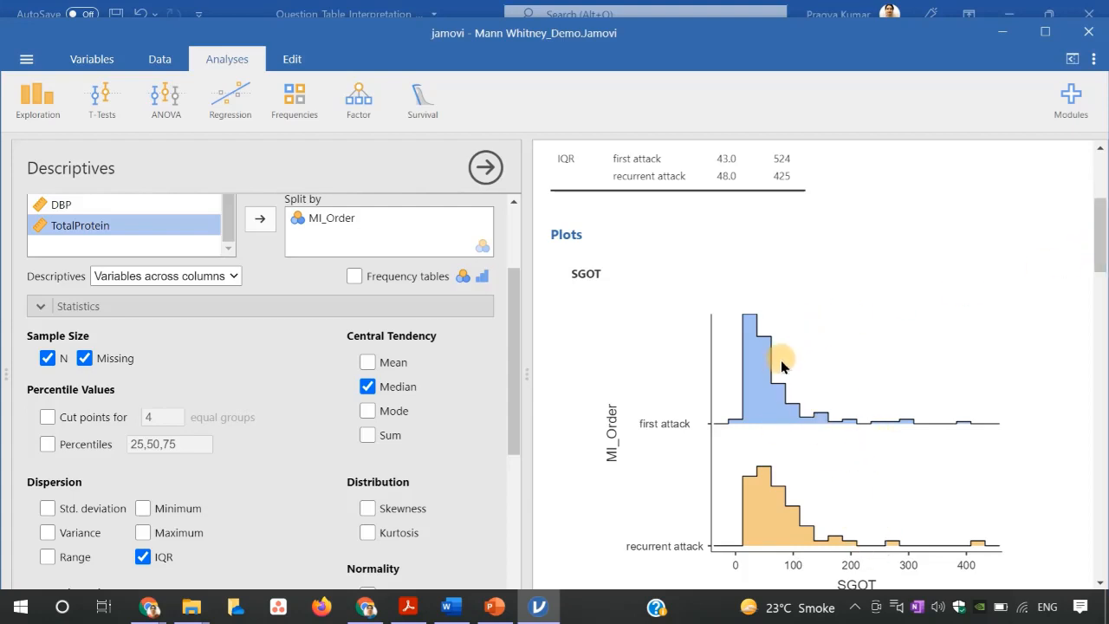
pyautogui.moveTo(1099, 218); pyautogui.dragTo(1102, 295)
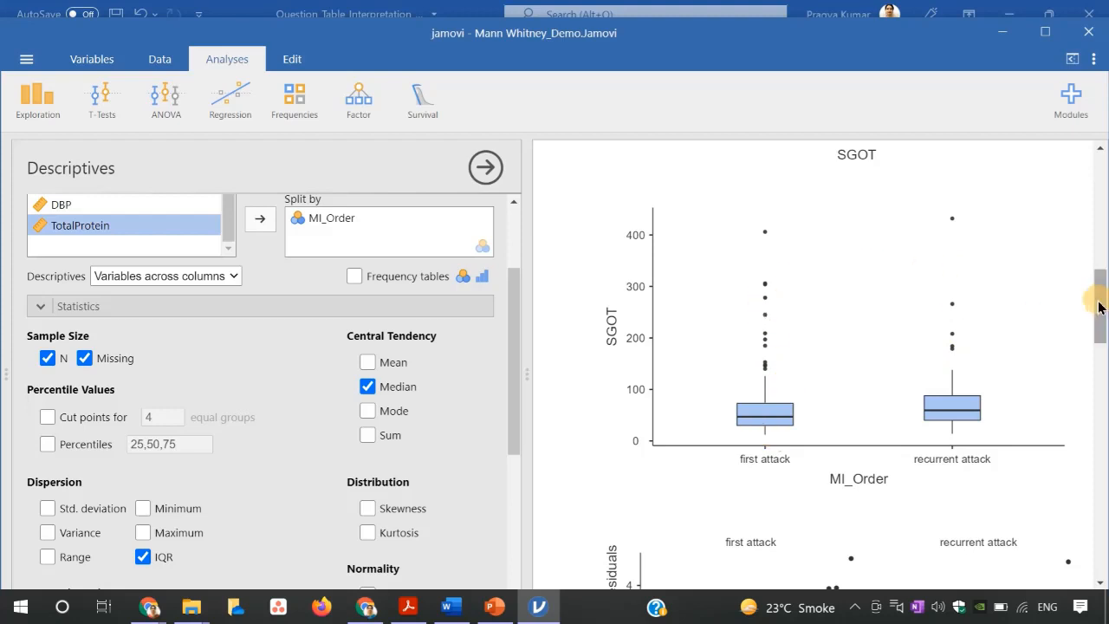
pyautogui.moveTo(1098, 307); pyautogui.dragTo(1098, 319)
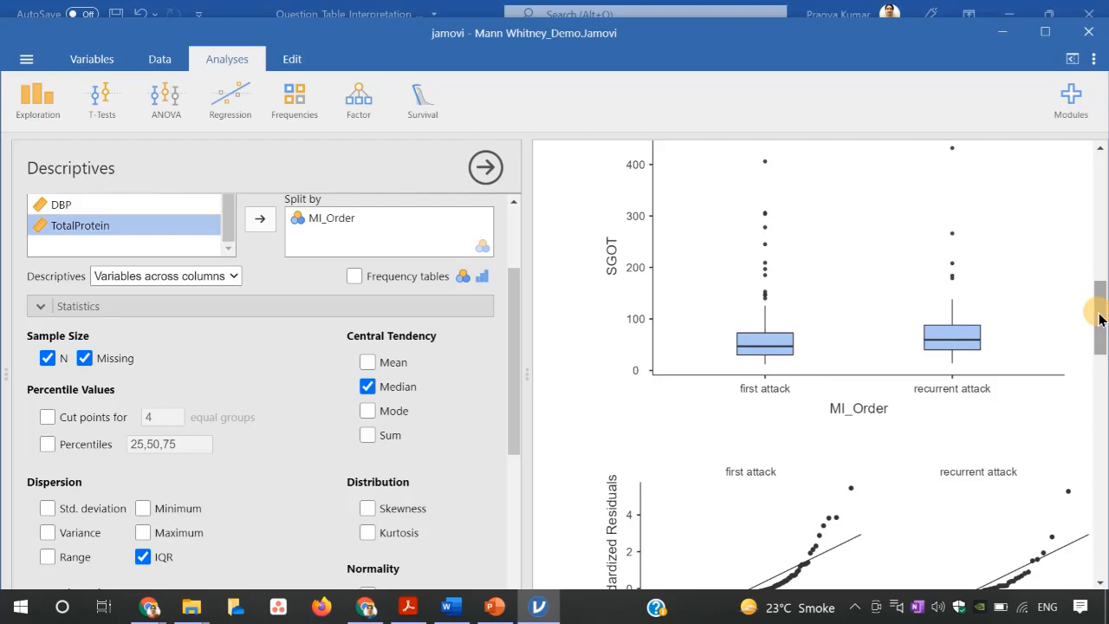
pyautogui.moveTo(1099, 318); pyautogui.dragTo(1098, 349)
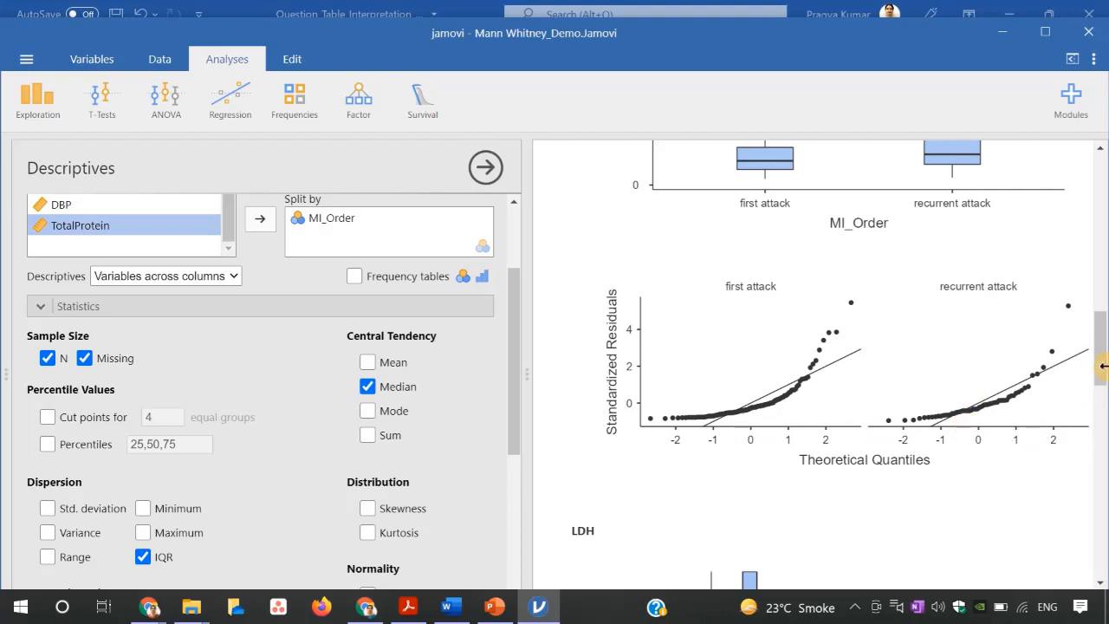
pyautogui.moveTo(1102, 368); pyautogui.dragTo(1097, 558)
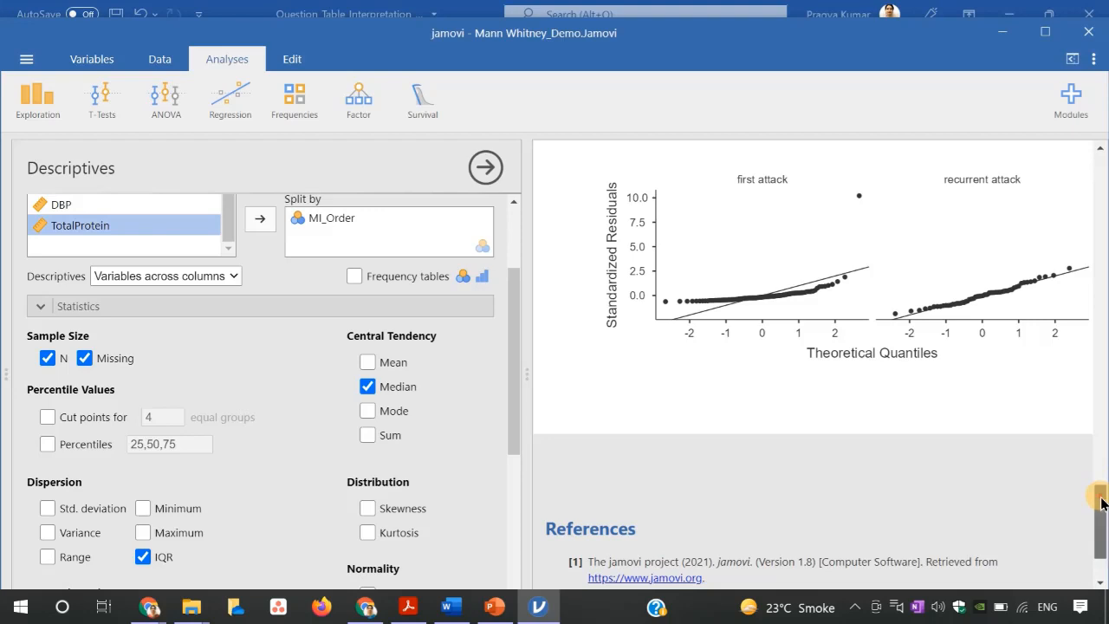
pyautogui.moveTo(1099, 497); pyautogui.dragTo(1093, 233)
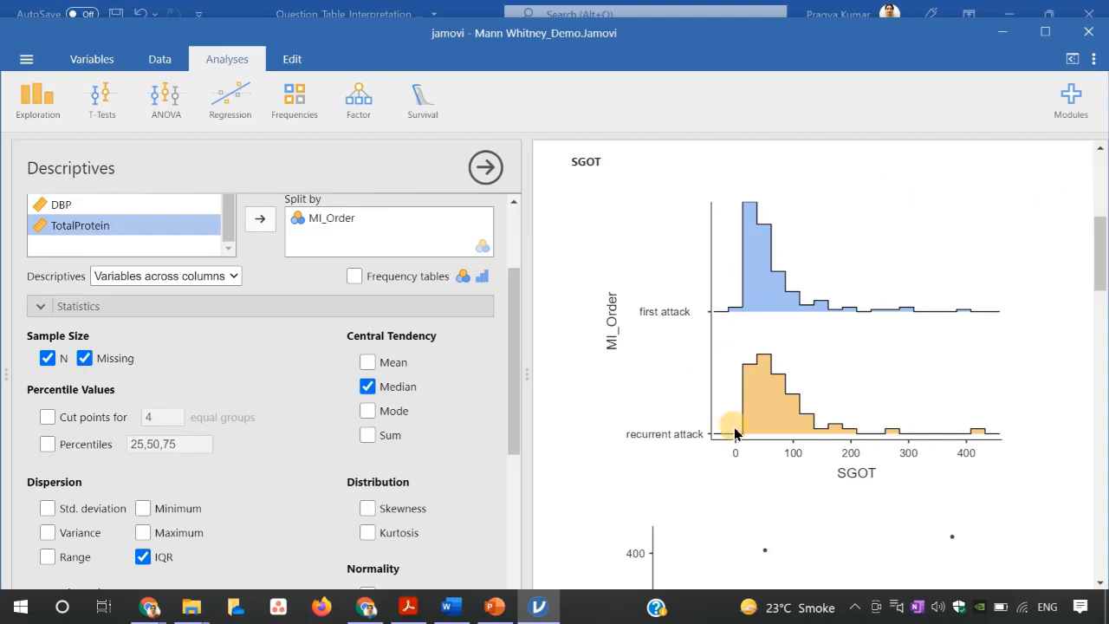
pyautogui.scroll(-1, 1100, 252)
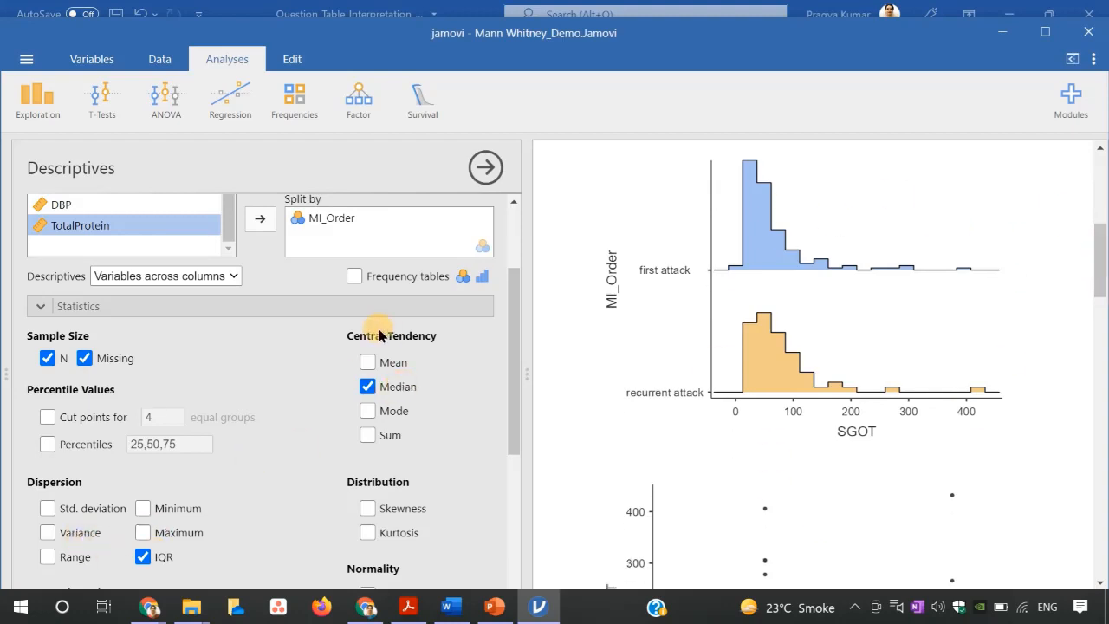
pyautogui.moveTo(1095, 269); pyautogui.dragTo(1096, 300)
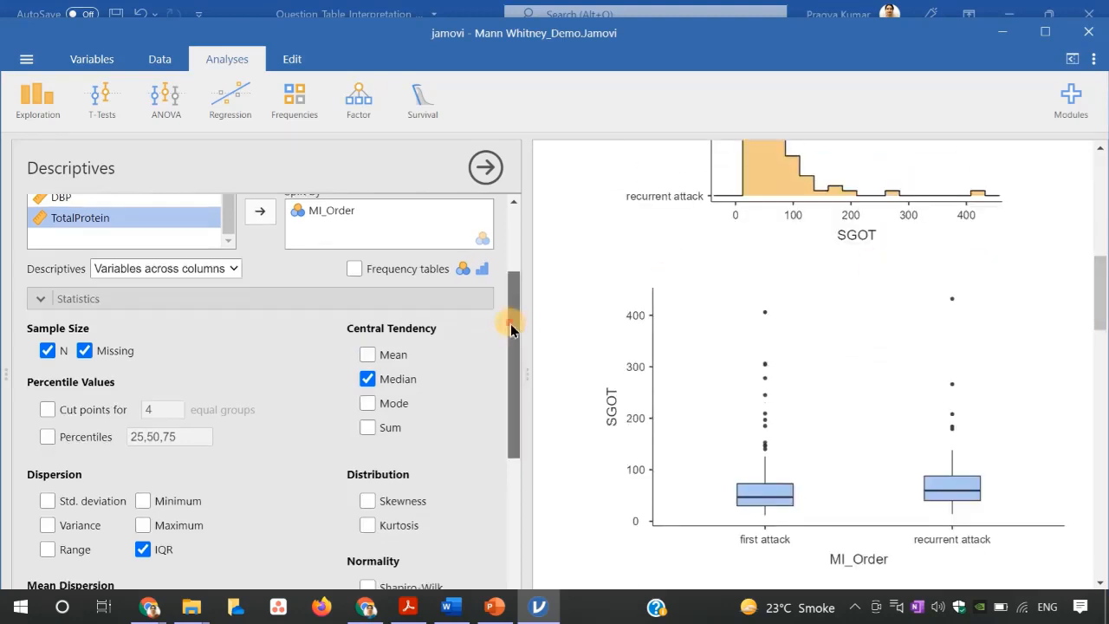
pyautogui.moveTo(511, 327); pyautogui.dragTo(518, 255)
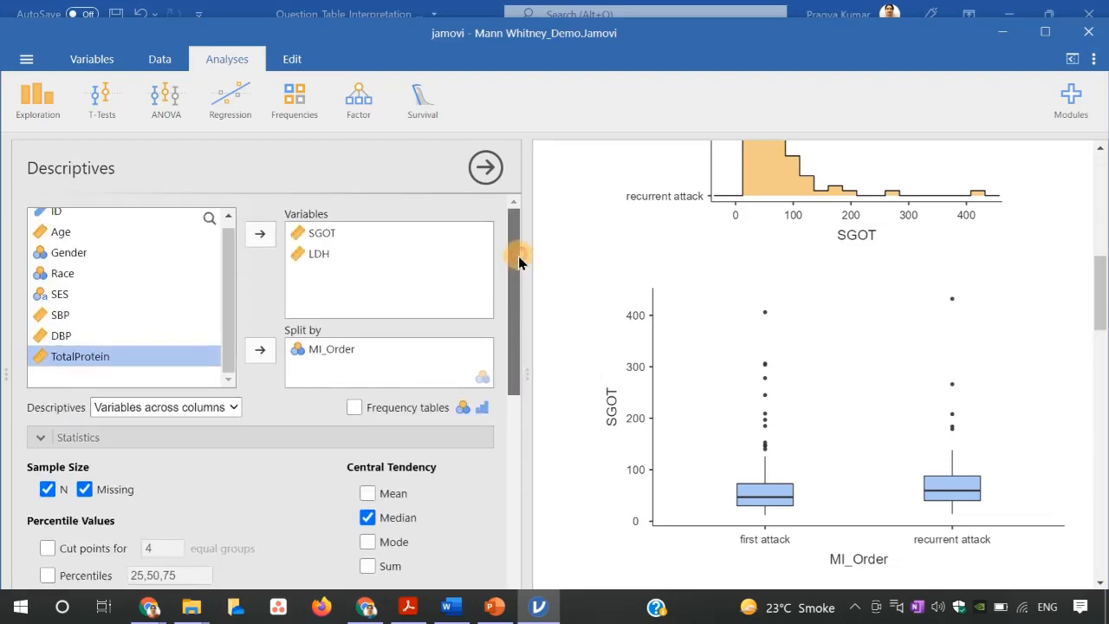
# Start an Independent Samples T-Test with MI_Order as the grouping variable and SGOT and LDH as dependent variables.
pyautogui.click(104, 100)
pyautogui.click(106, 145)
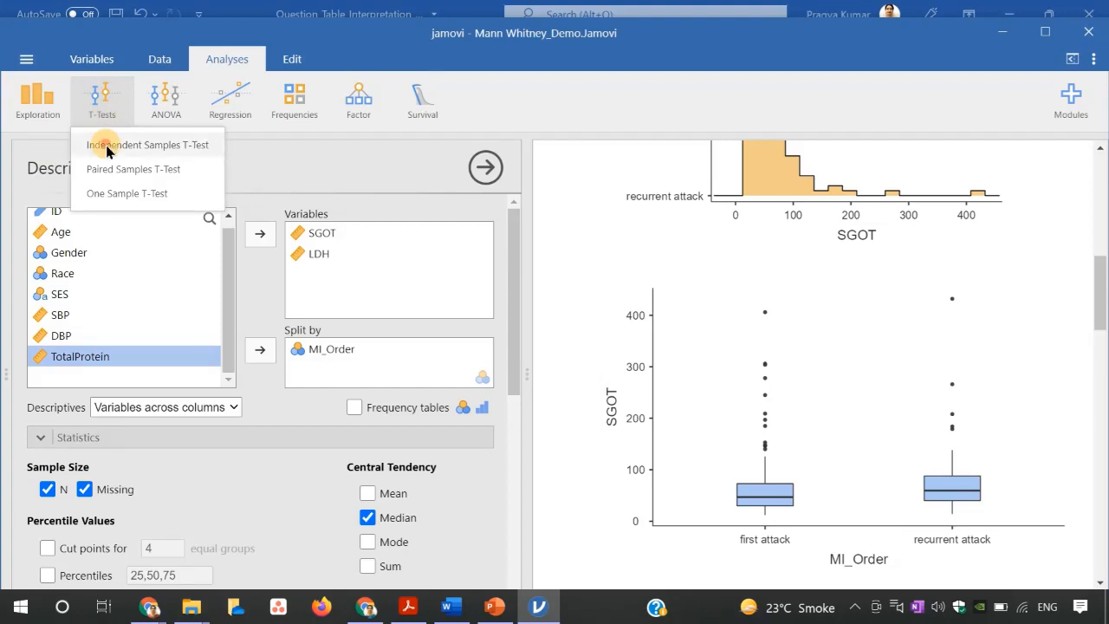
pyautogui.click(106, 145)
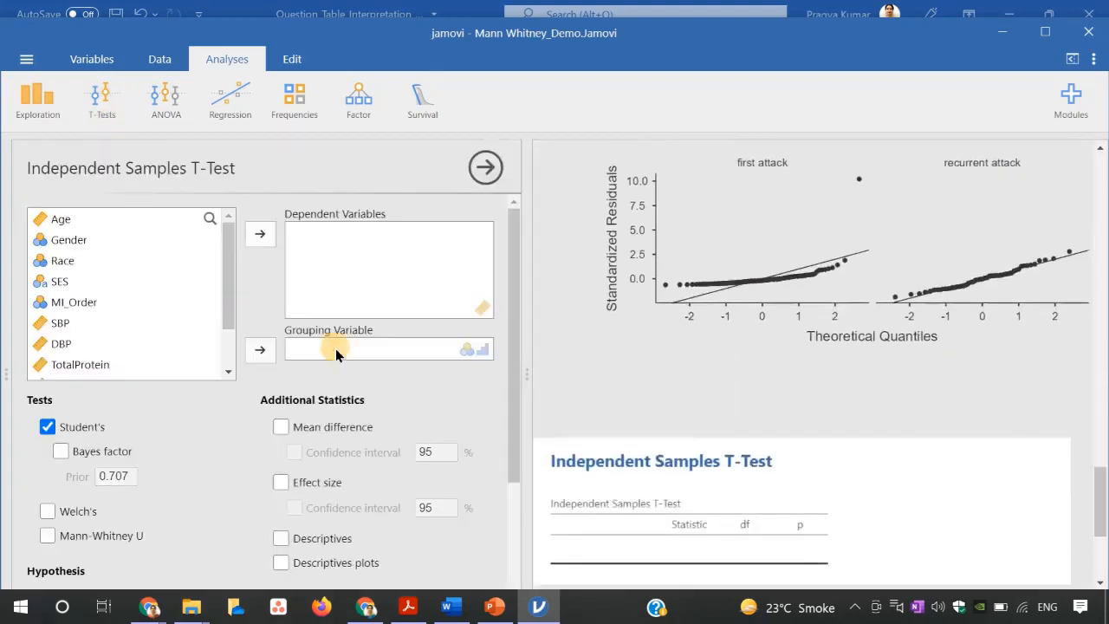
pyautogui.click(76, 303)
pyautogui.click(260, 349)
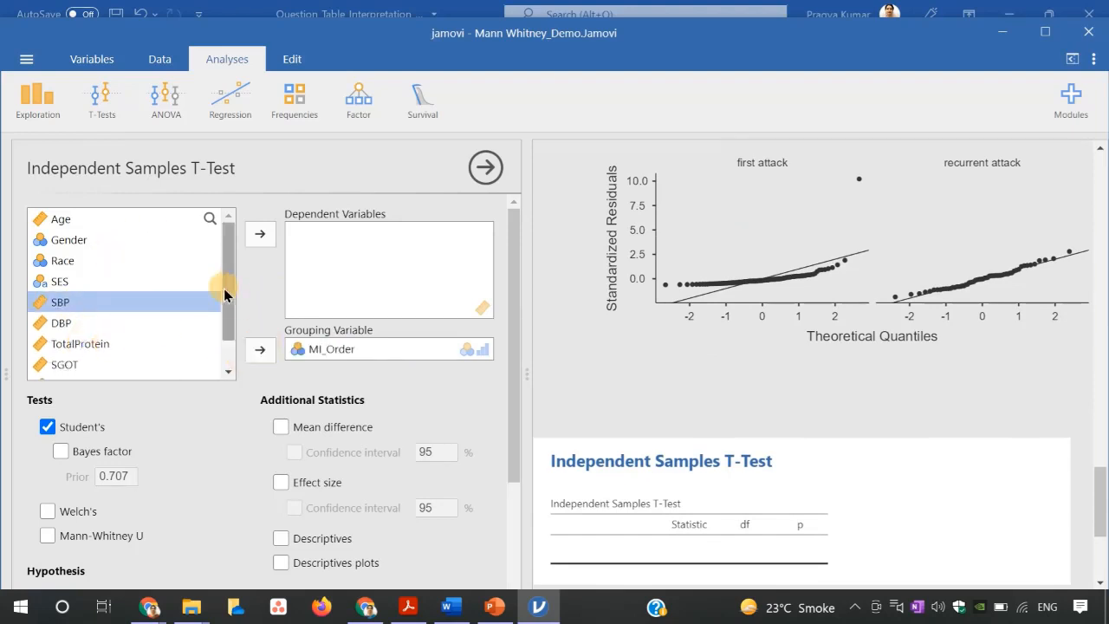
pyautogui.scroll(-1, 223, 280)
pyautogui.click(64, 327)
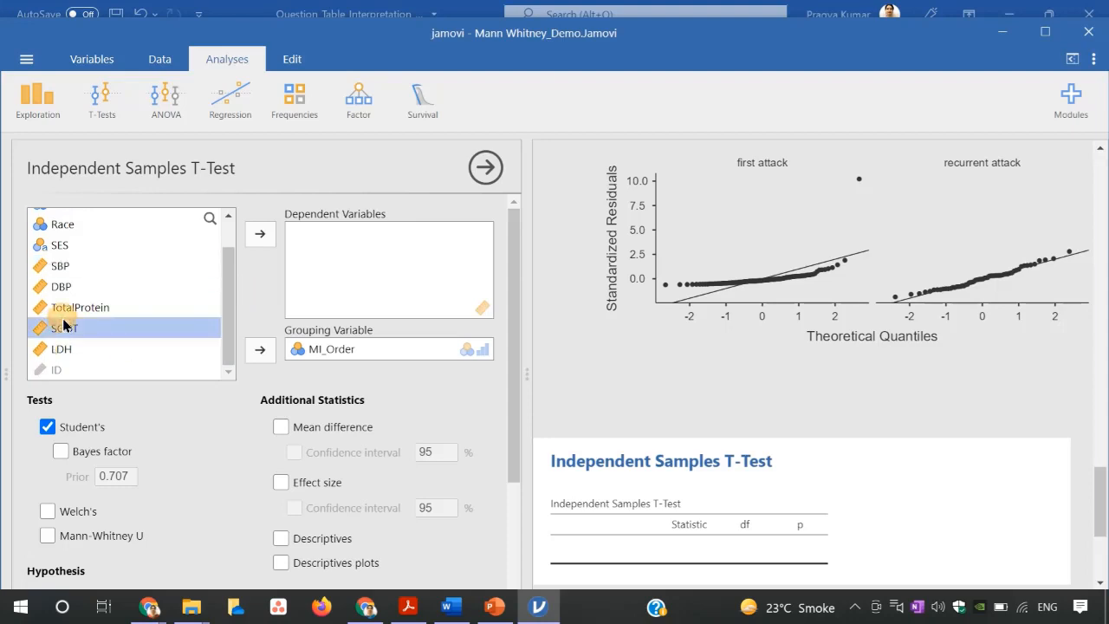
pyautogui.click(259, 234)
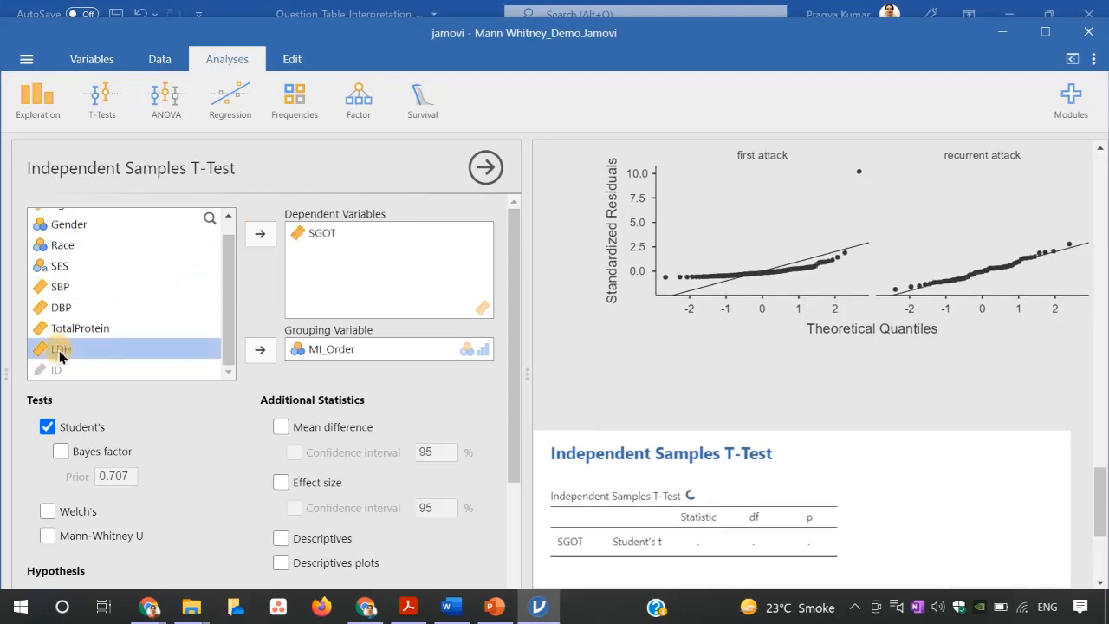
pyautogui.click(261, 236)
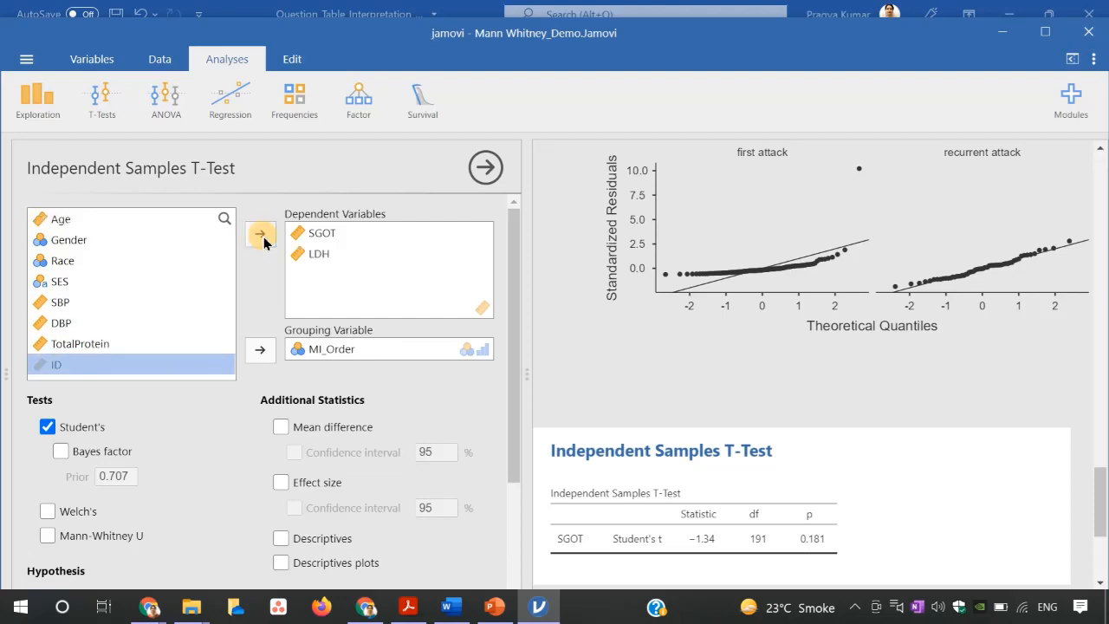
# Replace the Student's test with the Mann-Whitney U test for SGOT and LDH, and check the hypothesis options.
pyautogui.click(48, 427)
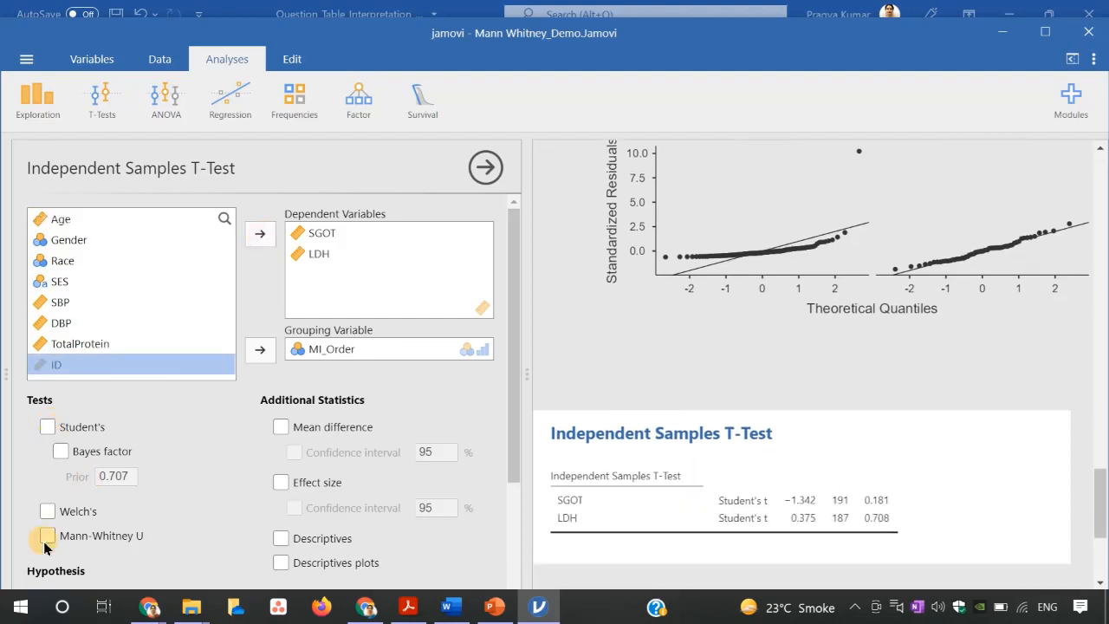
pyautogui.click(48, 536)
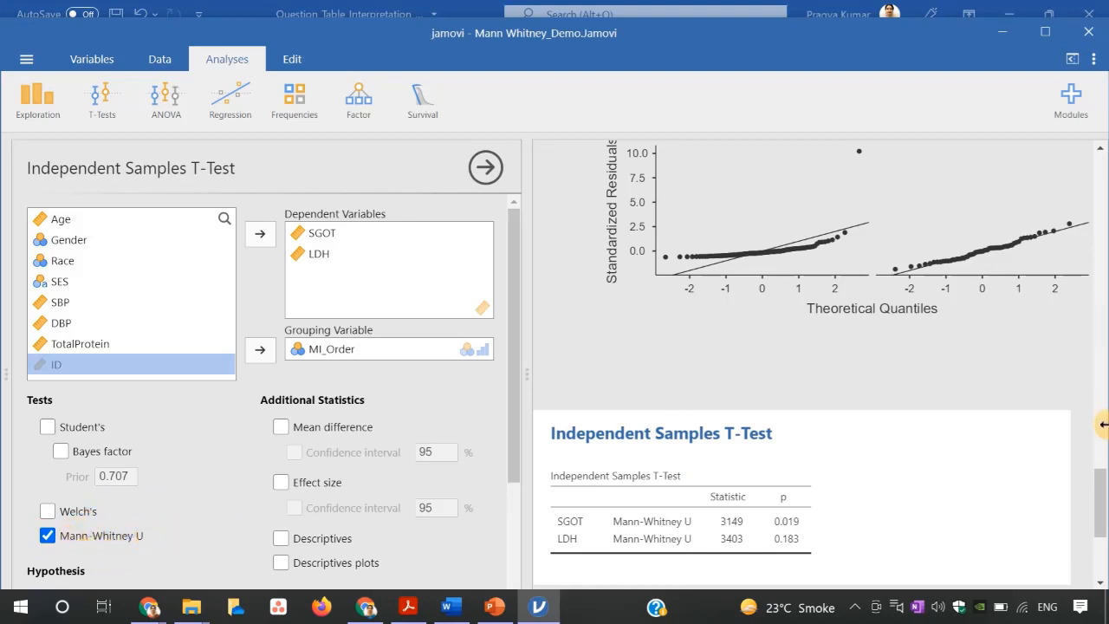
pyautogui.moveTo(1103, 483); pyautogui.dragTo(1100, 495)
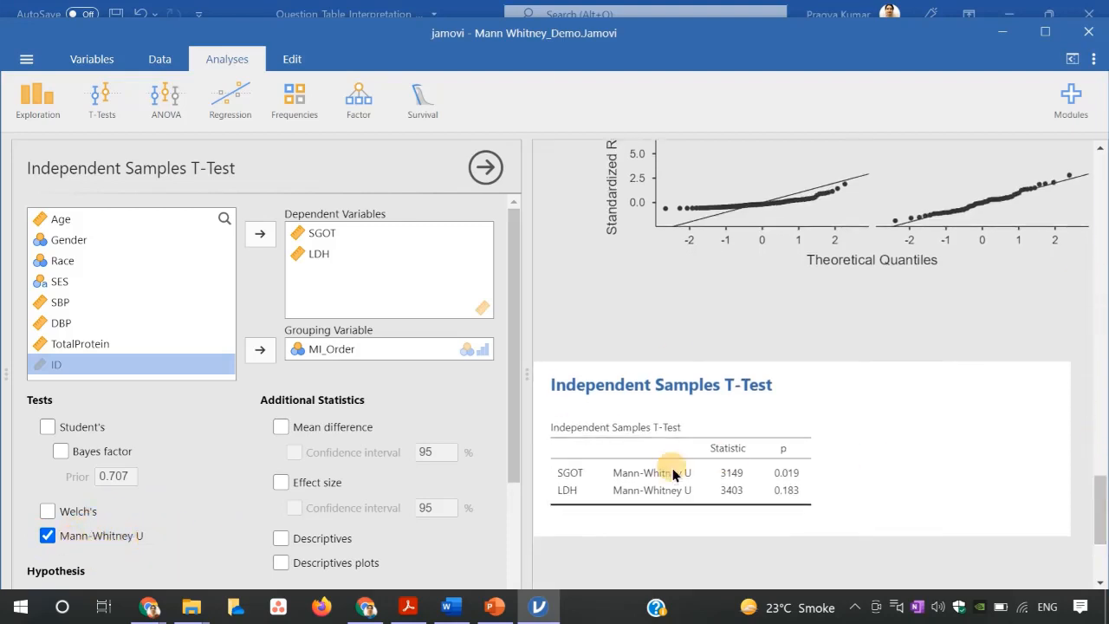
pyautogui.moveTo(512, 403); pyautogui.dragTo(508, 506)
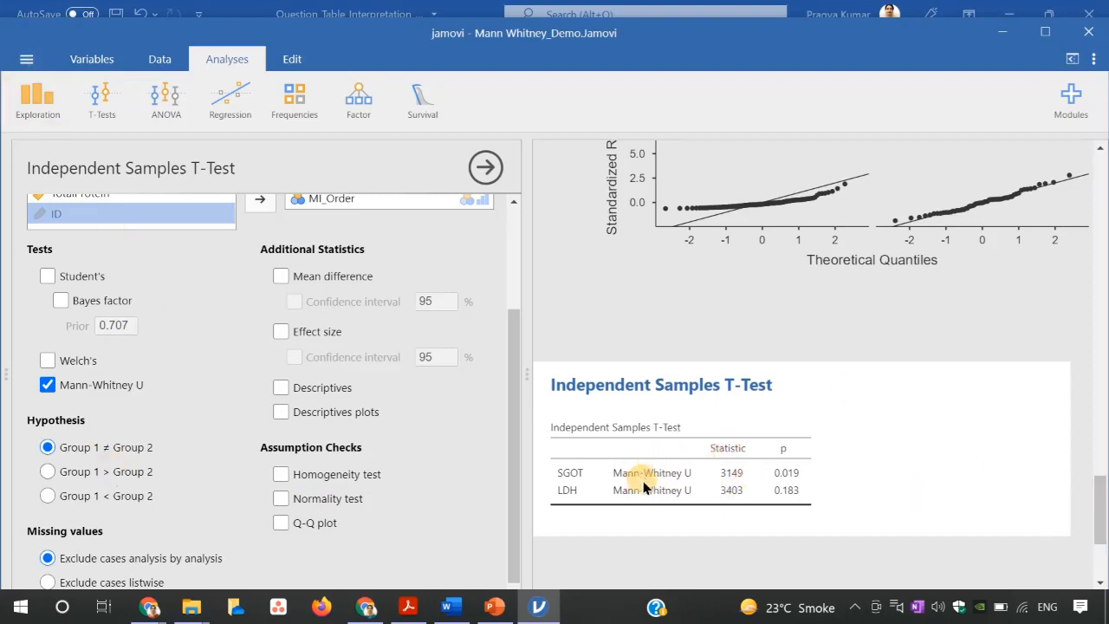
# Review the SGOT and LDH medians and IQRs by MI_Order in the Descriptives table alongside the Mann-Whitney U results.
pyautogui.moveTo(1093, 508); pyautogui.dragTo(1068, 190)
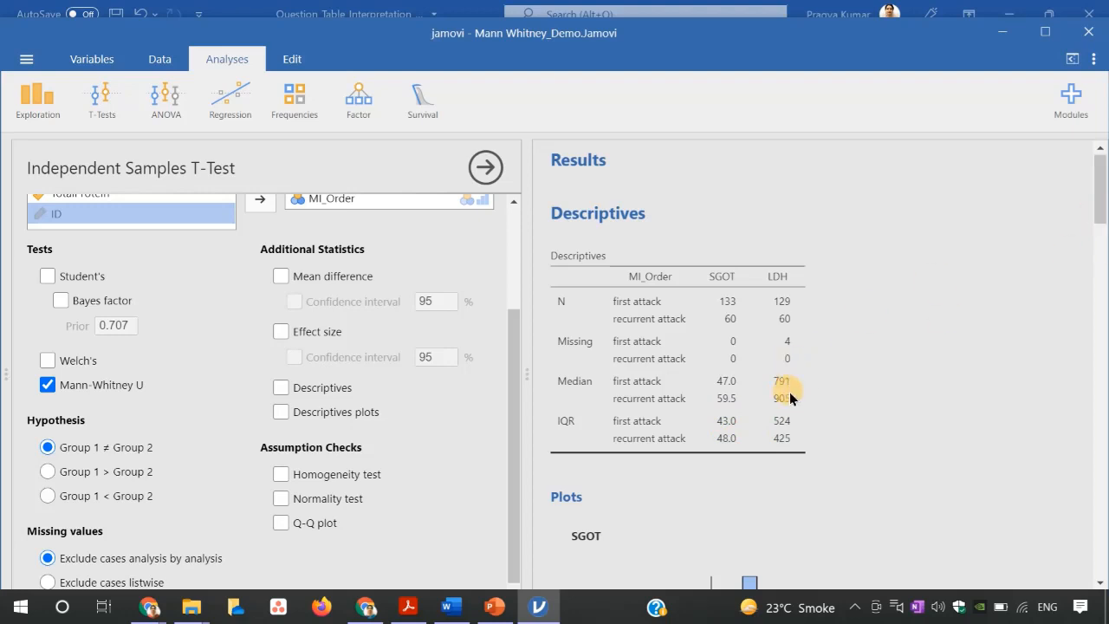
pyautogui.moveTo(1103, 210); pyautogui.dragTo(1097, 542)
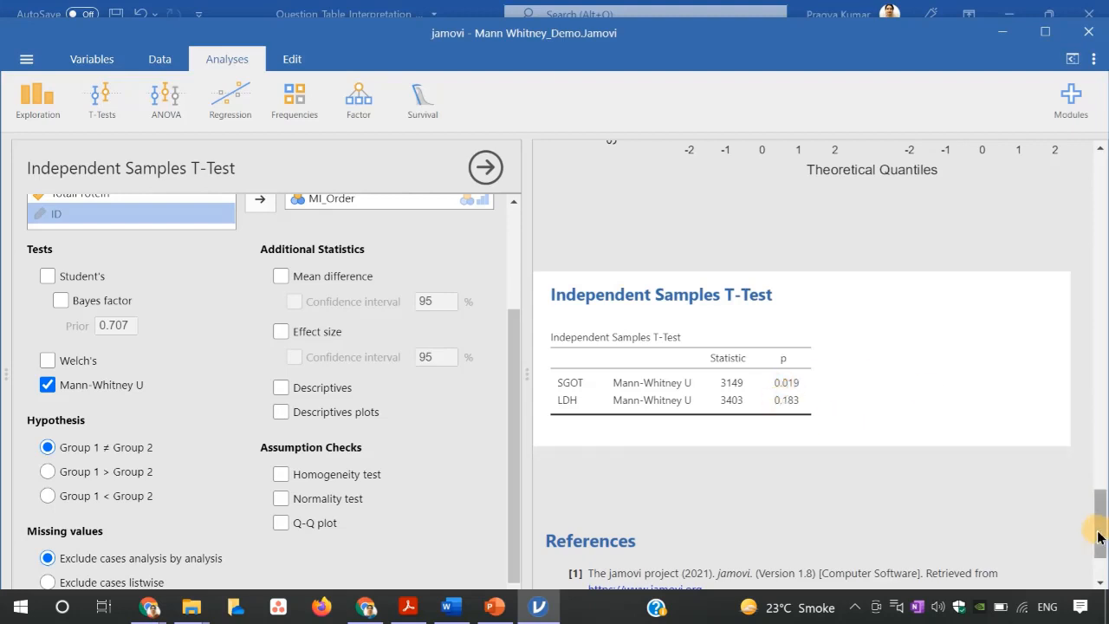
pyautogui.moveTo(1098, 537); pyautogui.dragTo(1102, 550)
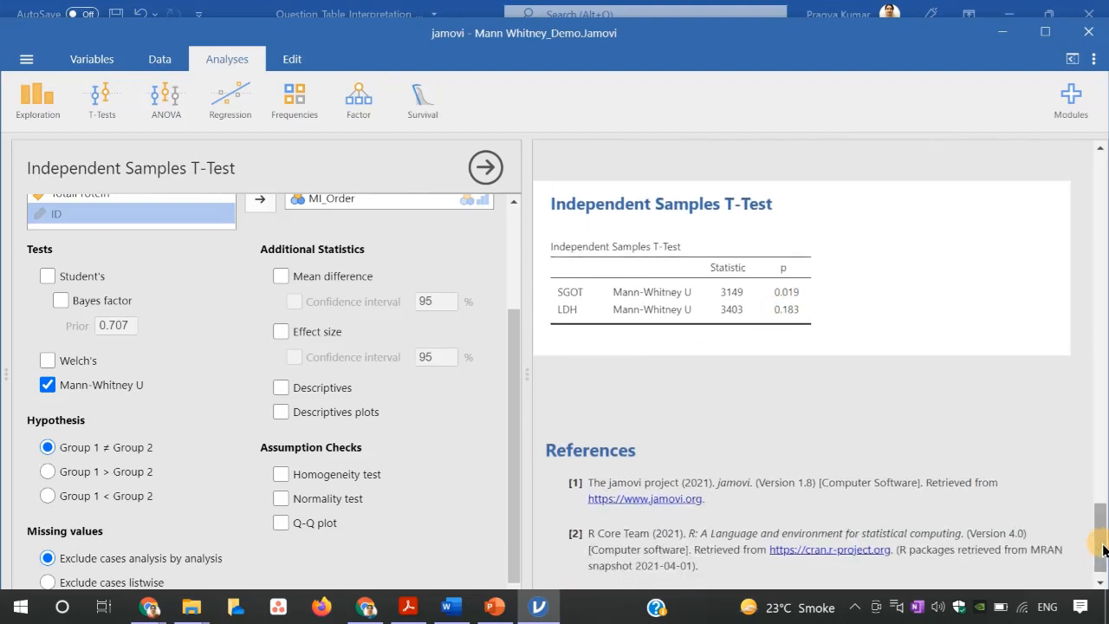
# Switch to the Word document and read the median SGOT comparison table, statistical results and interpretation.
pyautogui.click(459, 611)
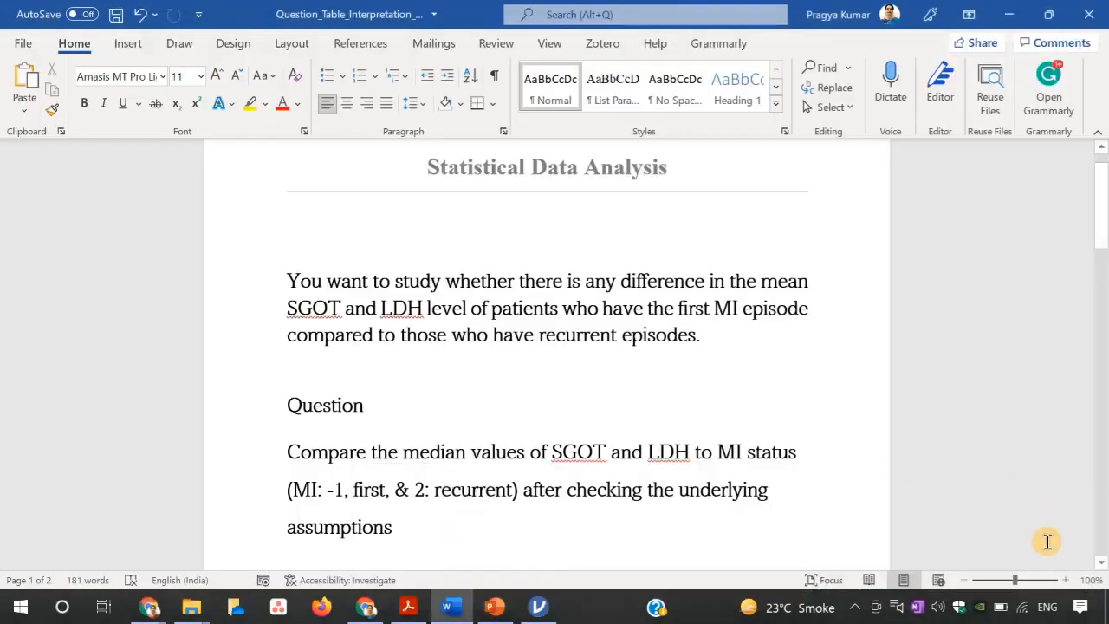
pyautogui.moveTo(1101, 216); pyautogui.dragTo(1099, 415)
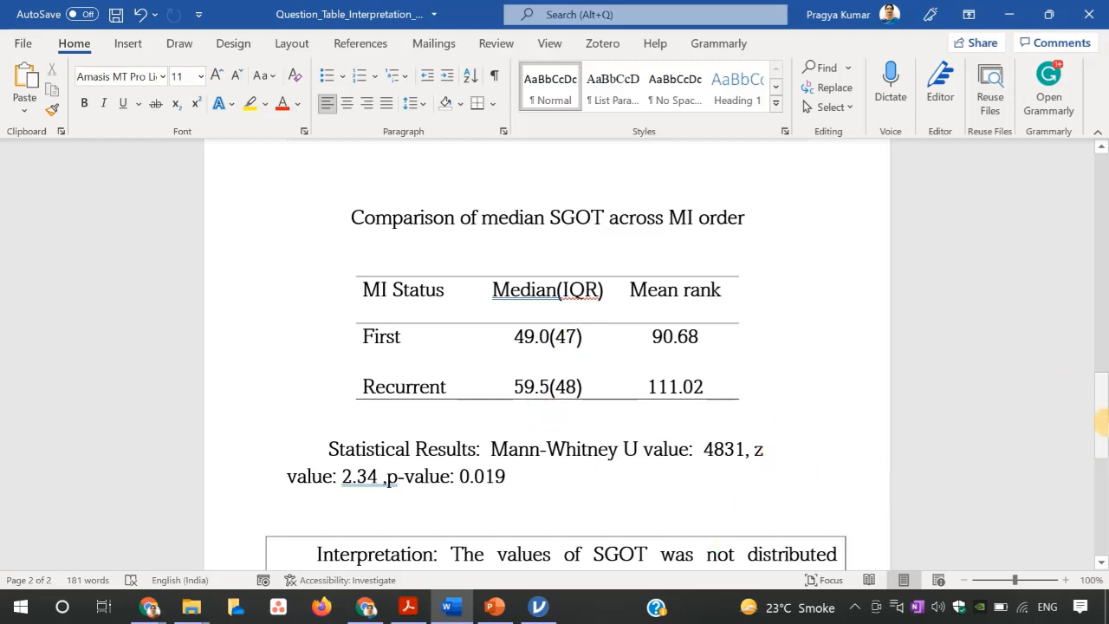
pyautogui.scroll(-5, 1016, 373)
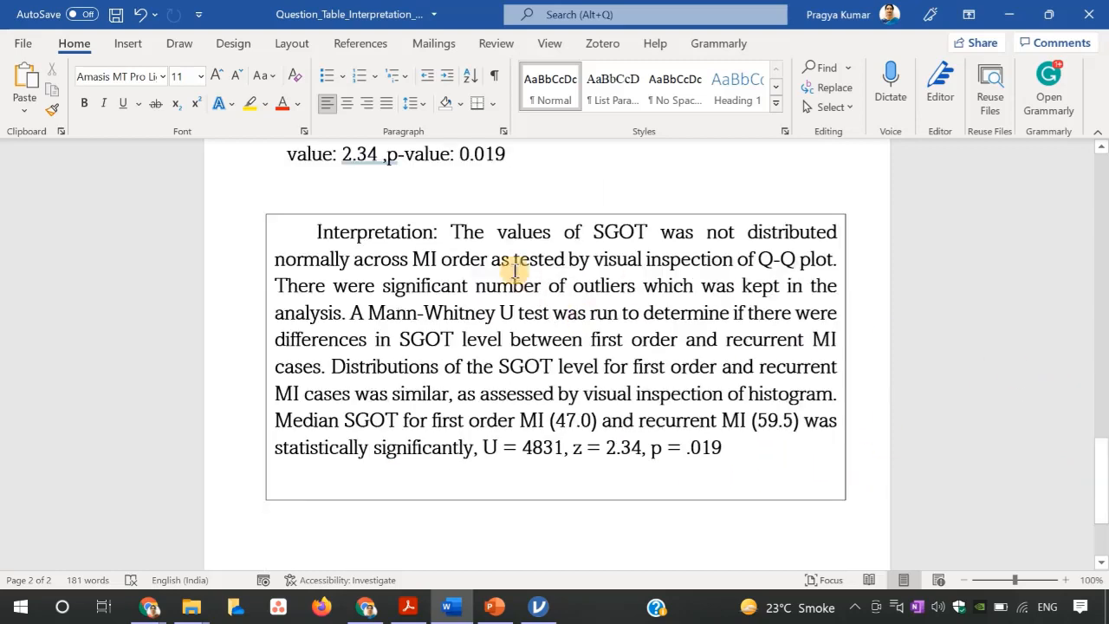